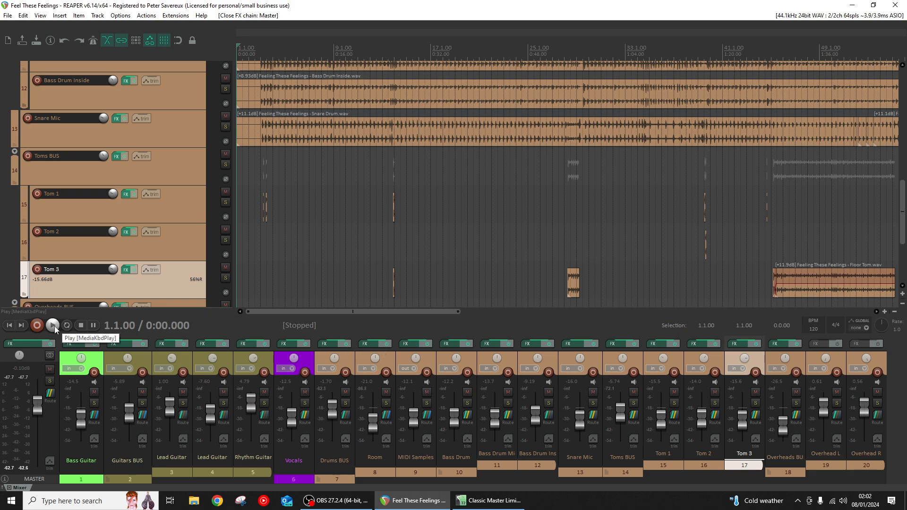
- Play the song with the Drums BUS soloed and bypass the effects on every track from Drums BUS to Overheads BUS
left_click(54, 330)
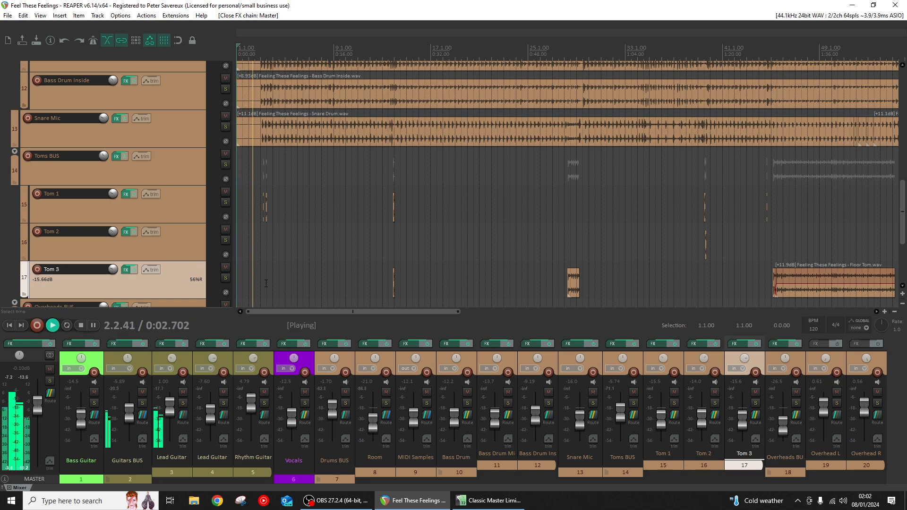
left_click(345, 404)
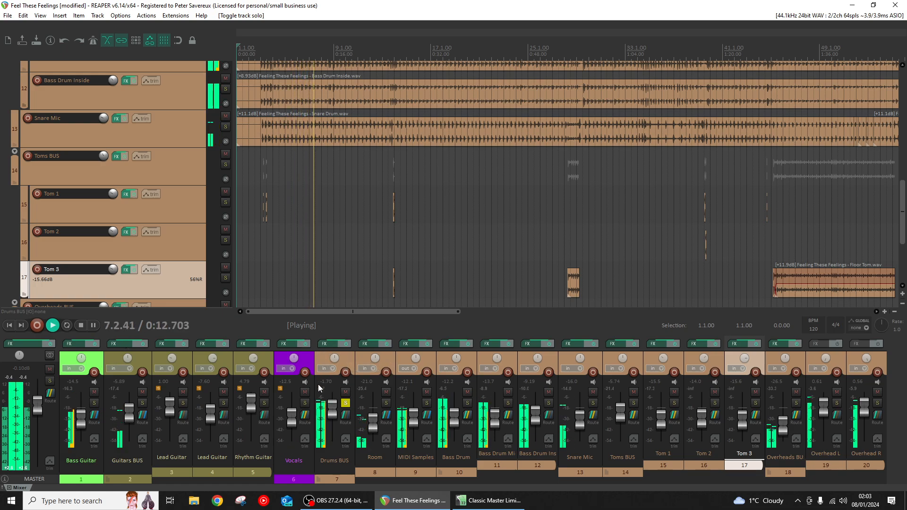
left_click(346, 344)
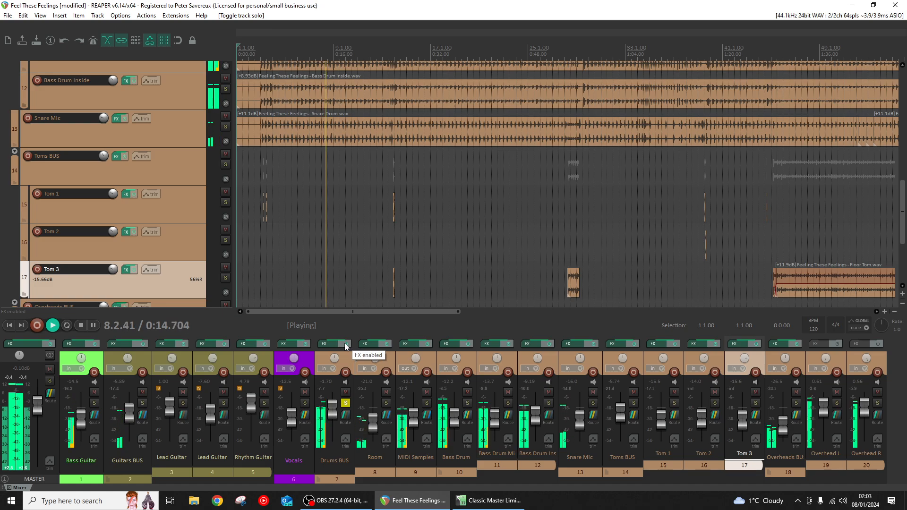
left_click(386, 344)
left_click(426, 344)
left_click(467, 345)
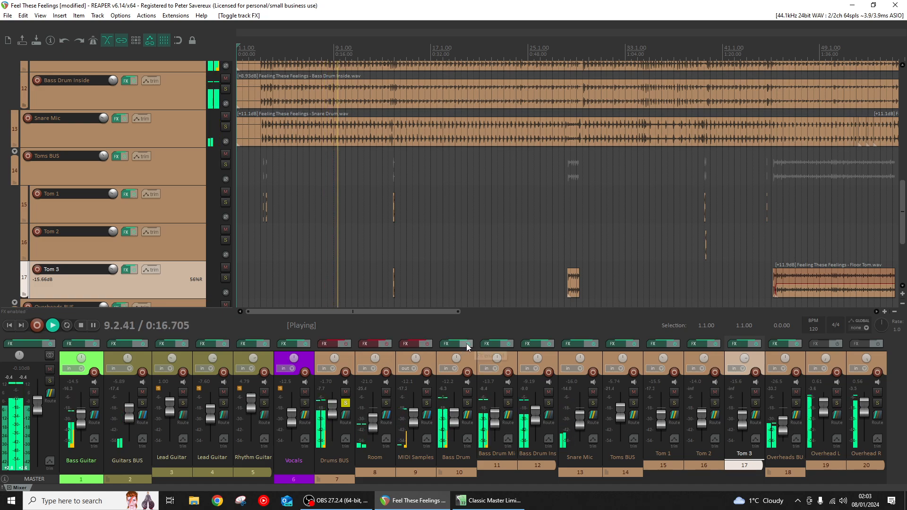
left_click(508, 344)
left_click(547, 346)
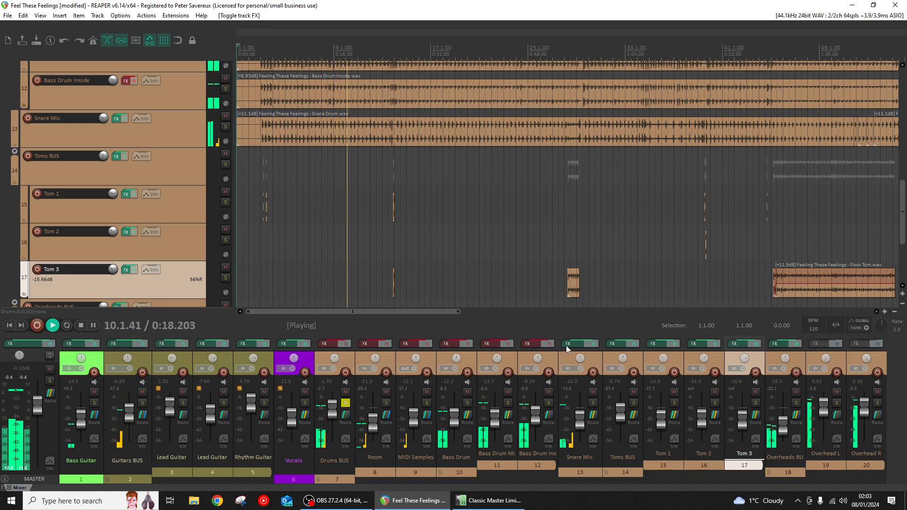
left_click(595, 344)
left_click(636, 346)
left_click(676, 345)
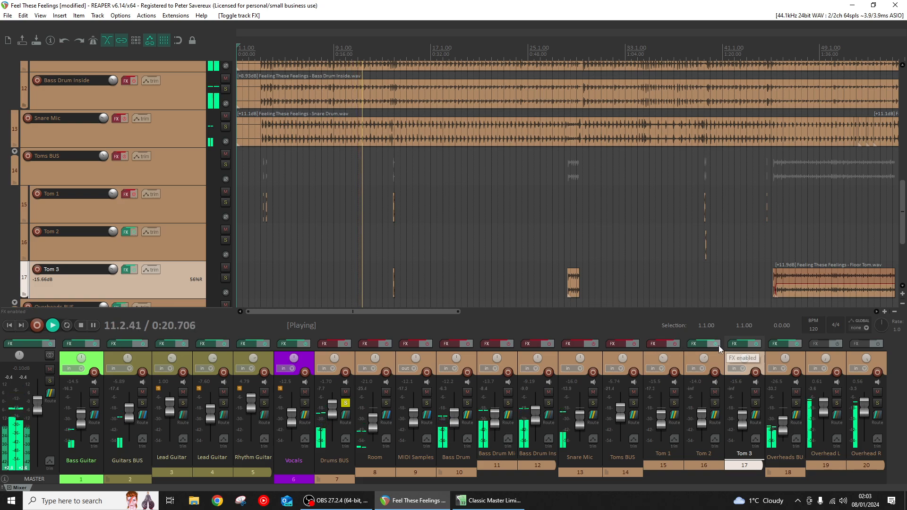
left_click(717, 345)
left_click(756, 345)
left_click(793, 345)
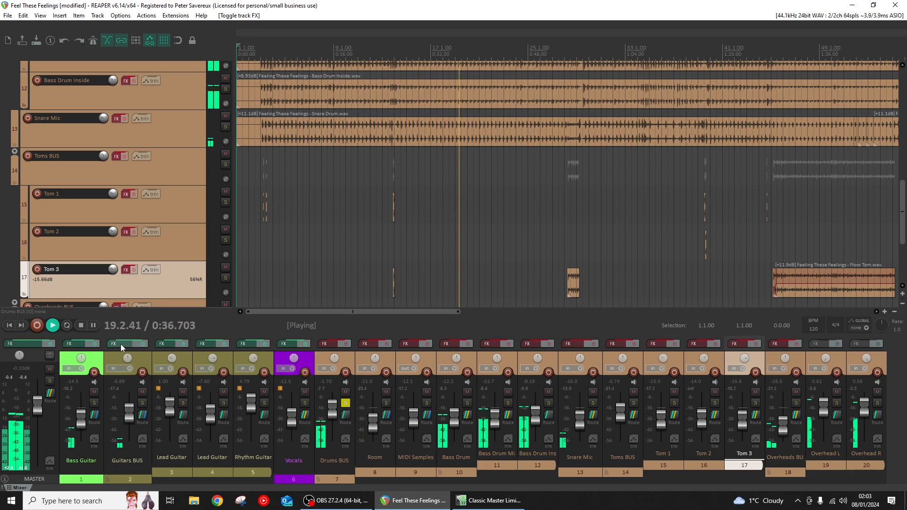
left_click(79, 329)
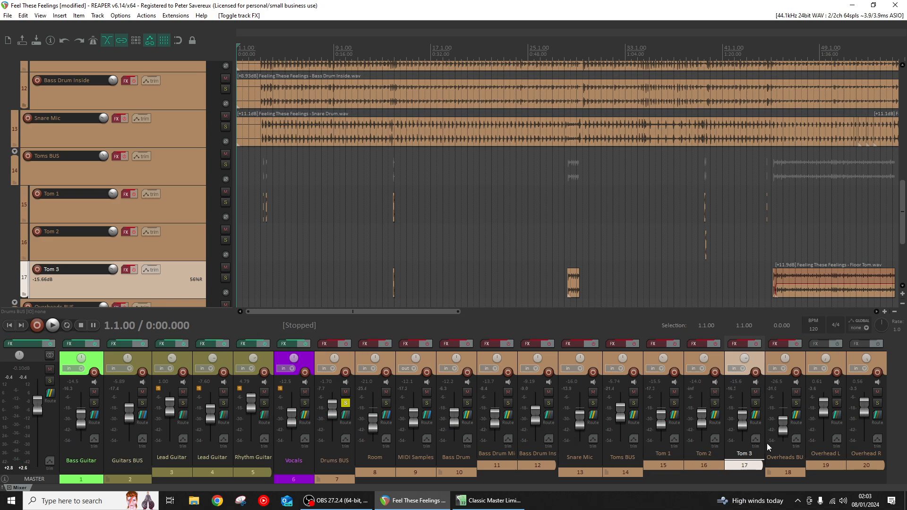
- Solo the Overheads BUS and play it from the point where the drums come in
left_click(796, 403)
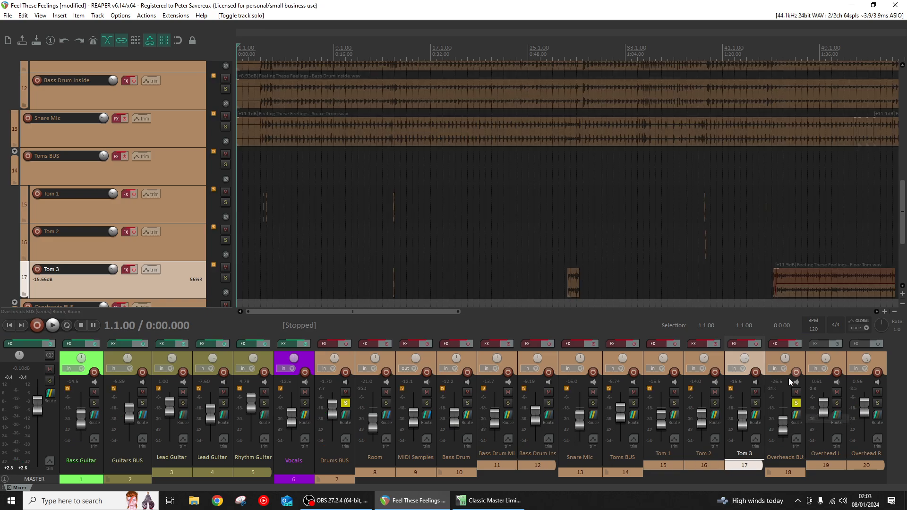
left_click(53, 326)
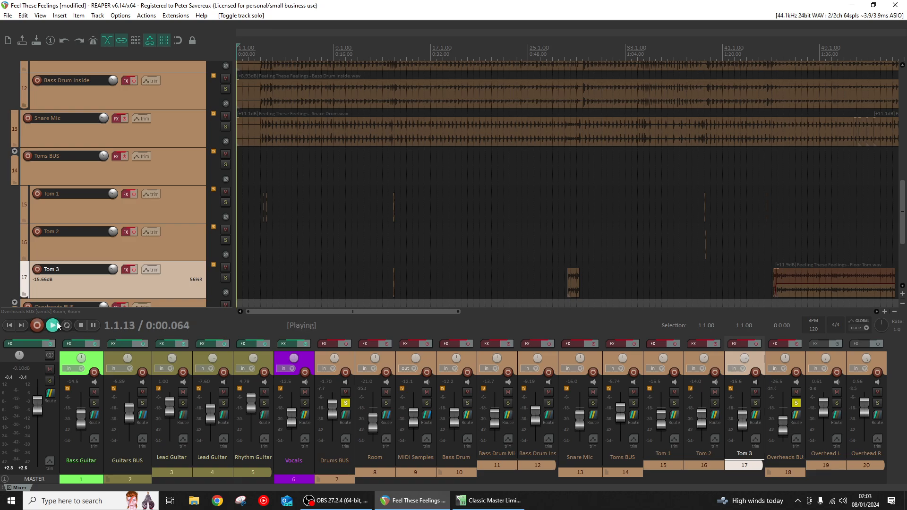
left_click(271, 167)
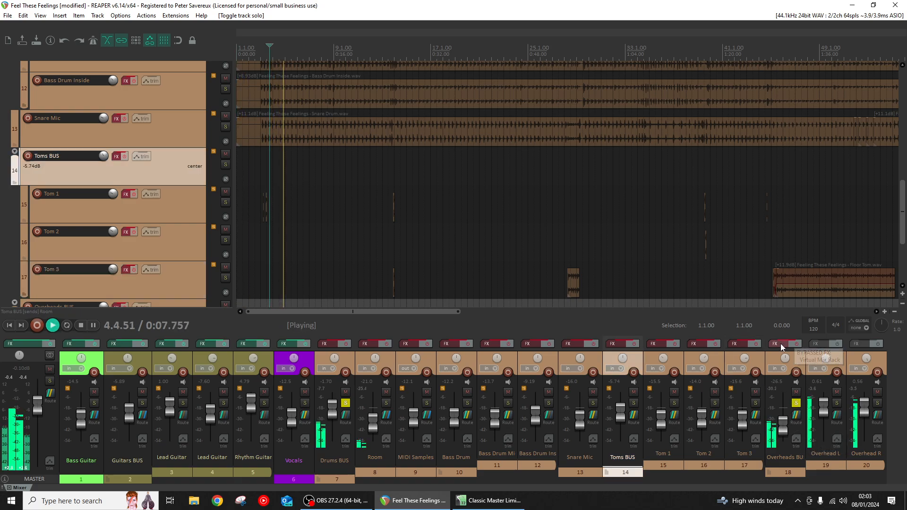
- Show the Virtual Mix Rack on the Overheads BUS and turn the bus effects back on
left_click(614, 343)
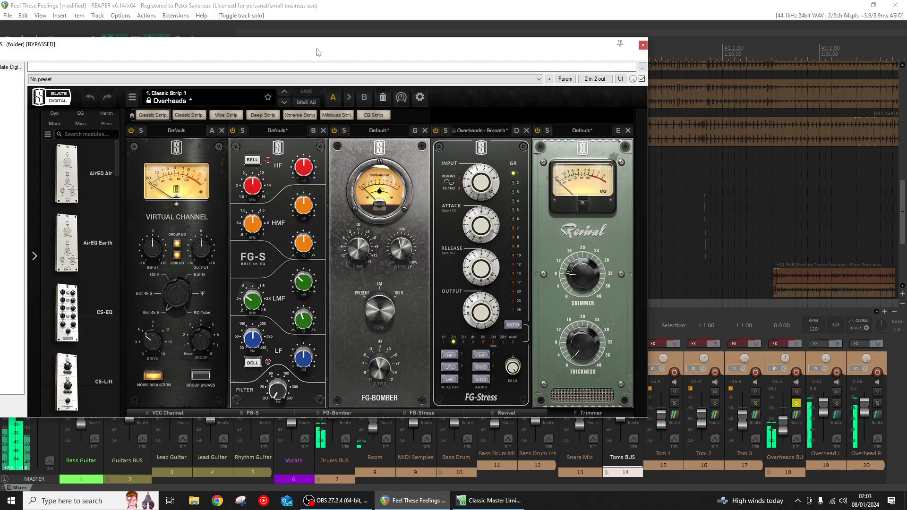
left_click_drag(320, 45, 352, 49)
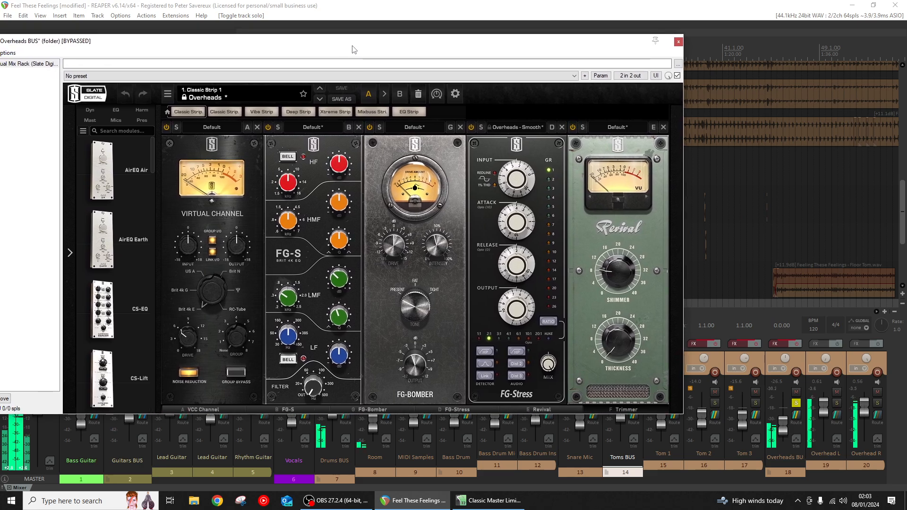
left_click(792, 344)
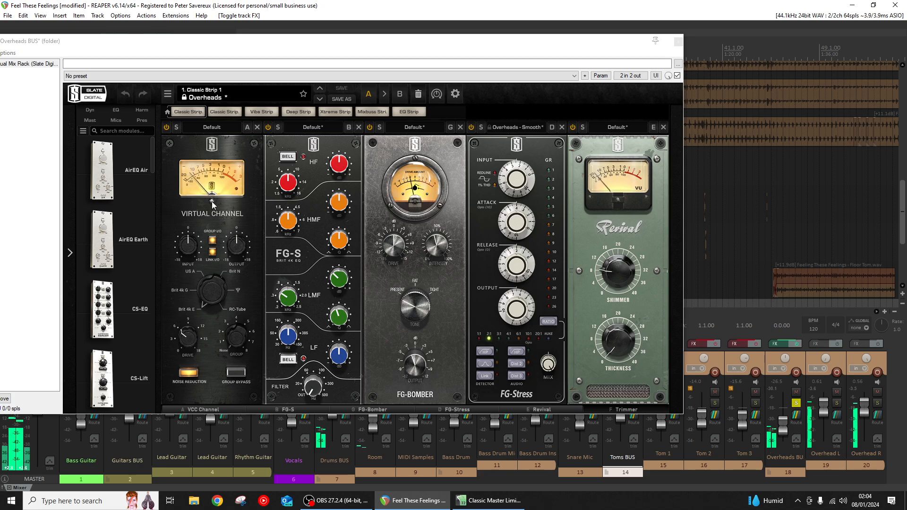
left_click_drag(180, 40, 224, 42)
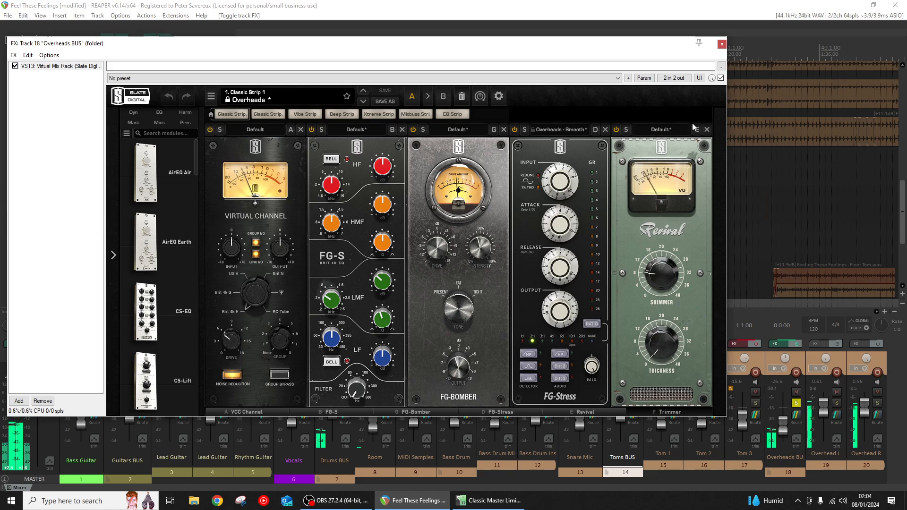
- Audition the Overheads BUS Virtual Mix Rack by switching its modules off and back on one by one, then close its effects window
left_click(209, 130)
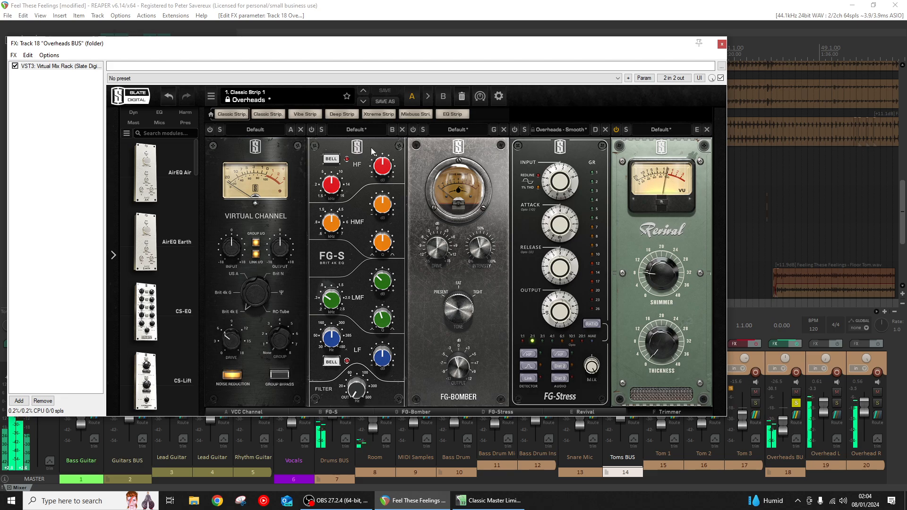
left_click(209, 130)
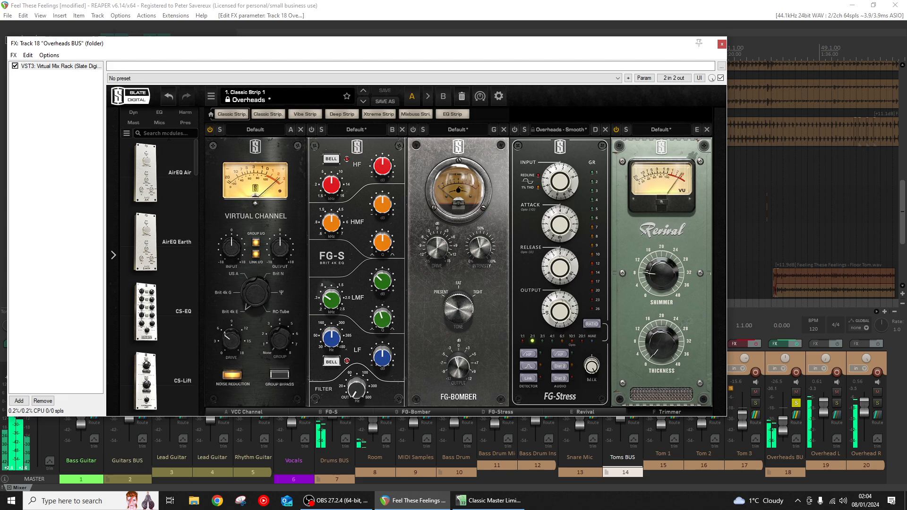
left_click(312, 130)
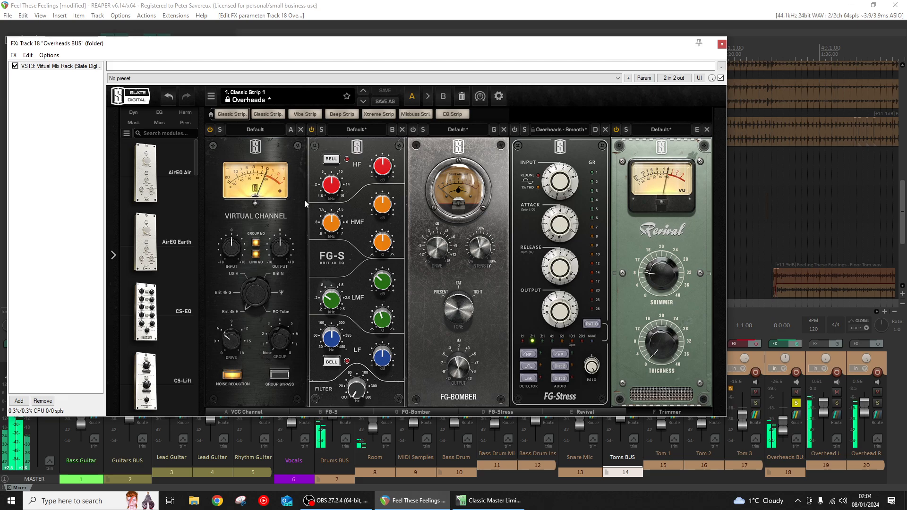
left_click(412, 131)
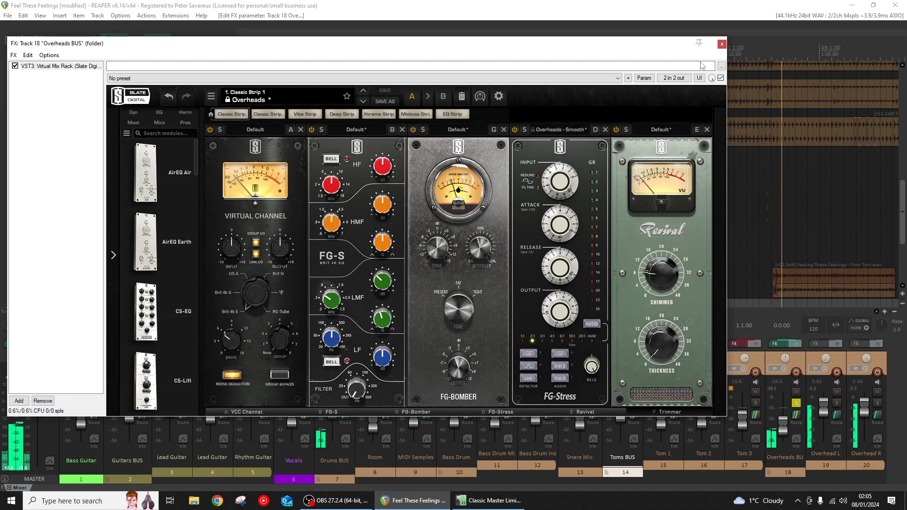
left_click(722, 44)
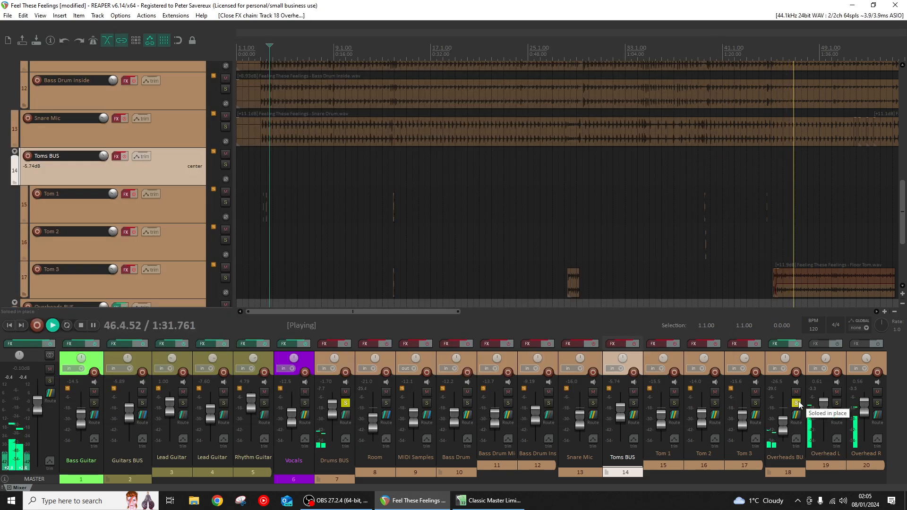
- Solo the Snare Mic instead of the Overheads BUS and open the Snare Mic's effects chain
left_click(796, 402)
left_click(593, 403)
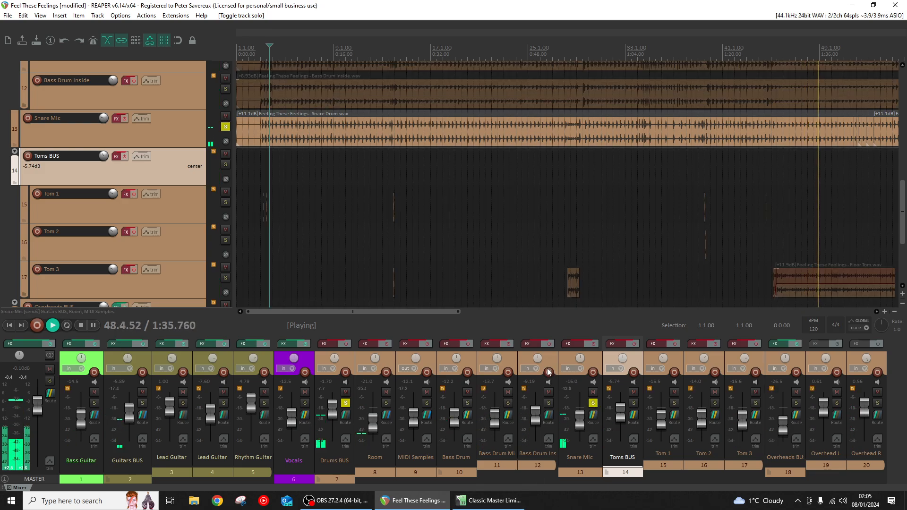
left_click(573, 344)
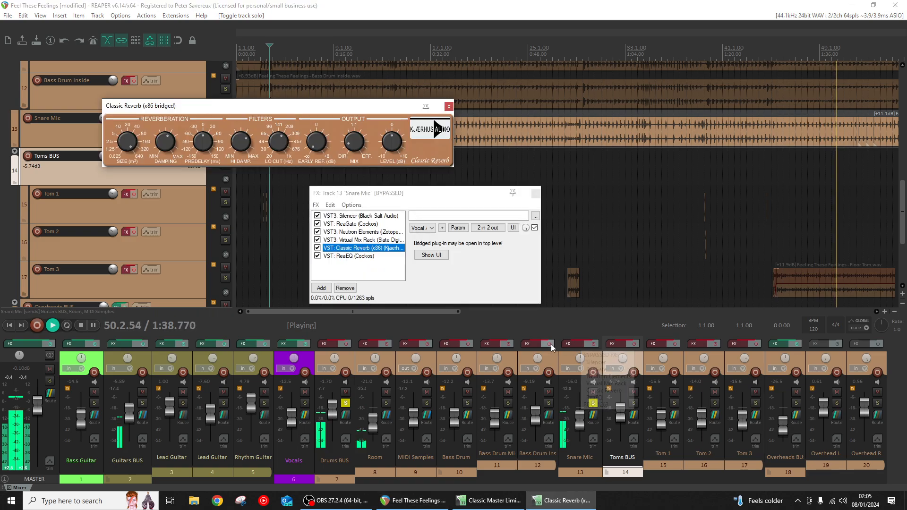
- Disable all six plug-ins in the Snare Mic chain, from ReaEQ up to Silencer
left_click(318, 256)
left_click(318, 248)
left_click(317, 240)
left_click(318, 232)
left_click(317, 224)
left_click(317, 216)
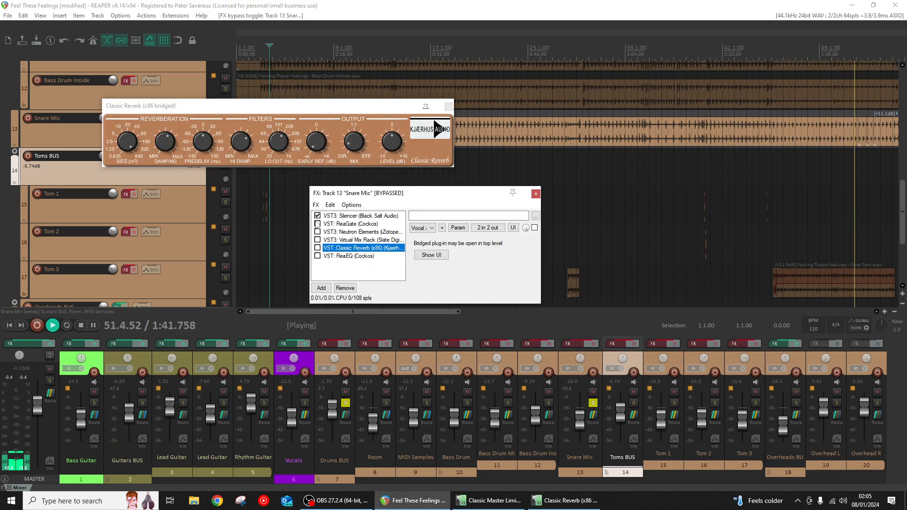
left_click(594, 344)
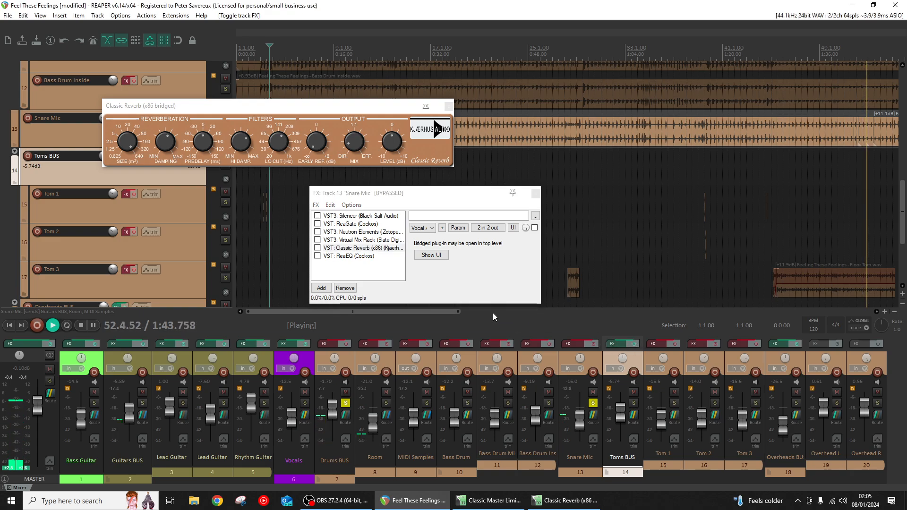
- Show Silencer in the Snare Mic chain and enable it while playing from near the start of the song
left_click(350, 217)
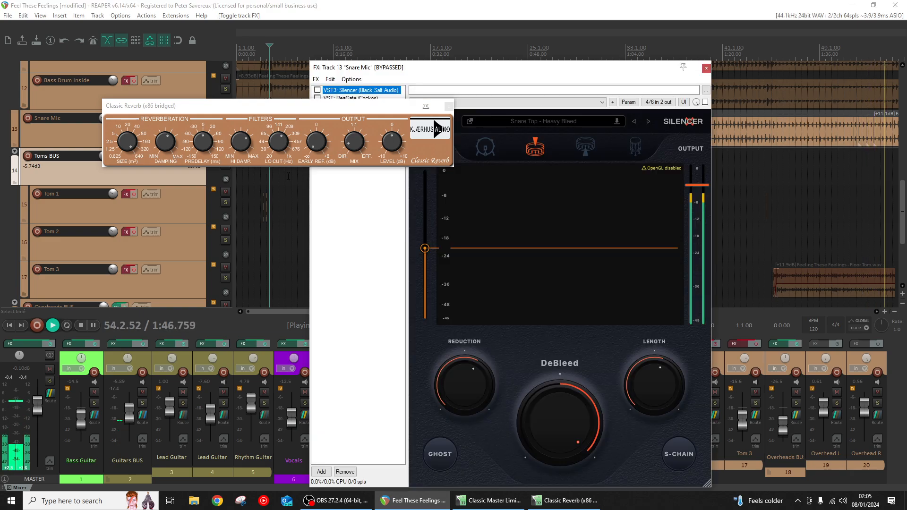
left_click(275, 206)
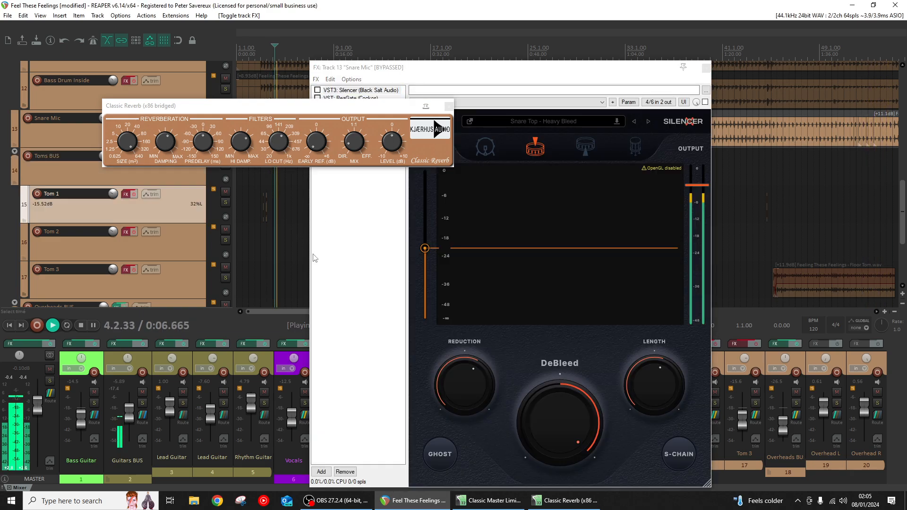
left_click_drag(397, 109, 590, 259)
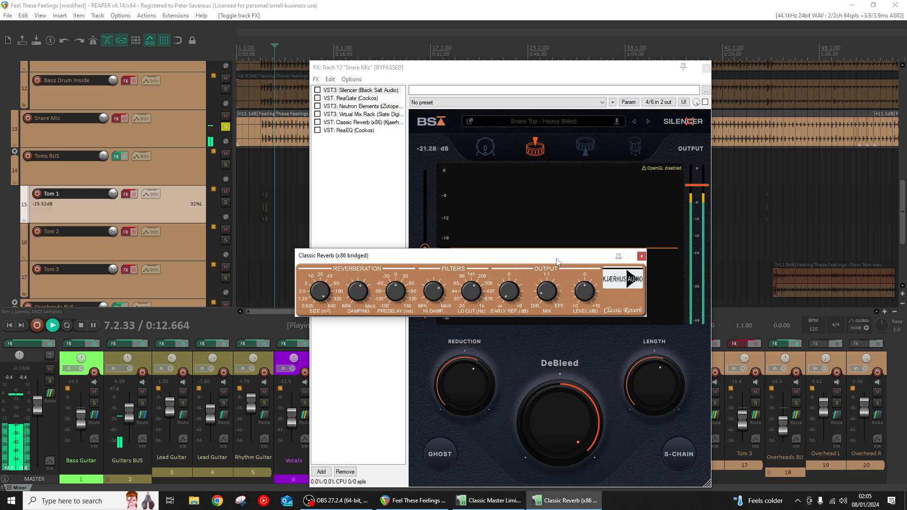
left_click_drag(557, 263, 575, 323)
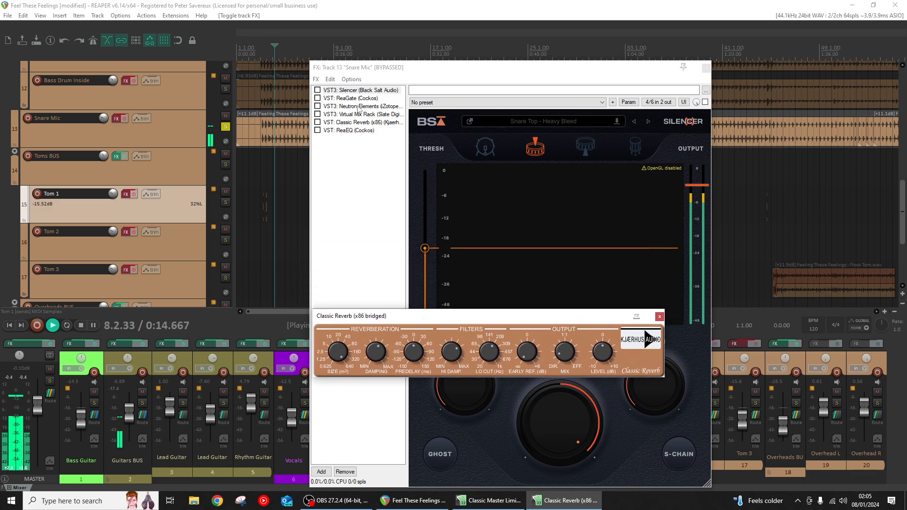
left_click_drag(636, 321, 561, 360)
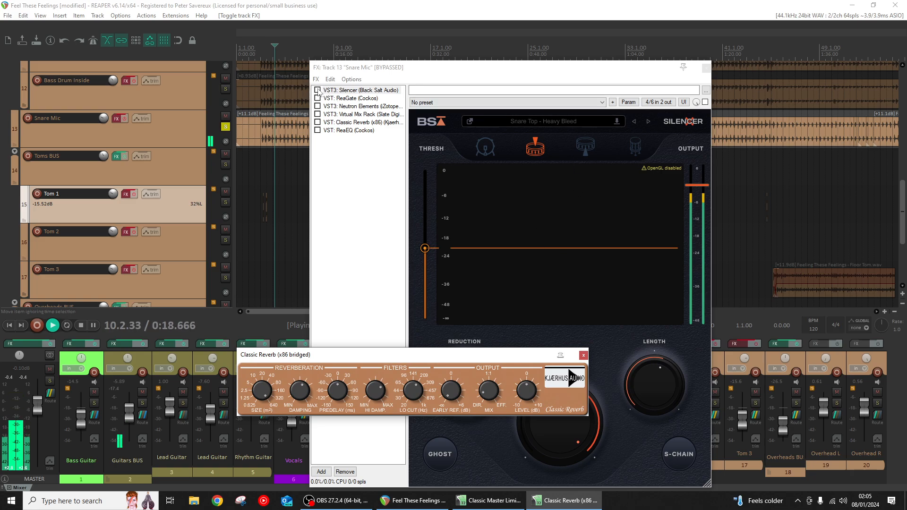
left_click(318, 89)
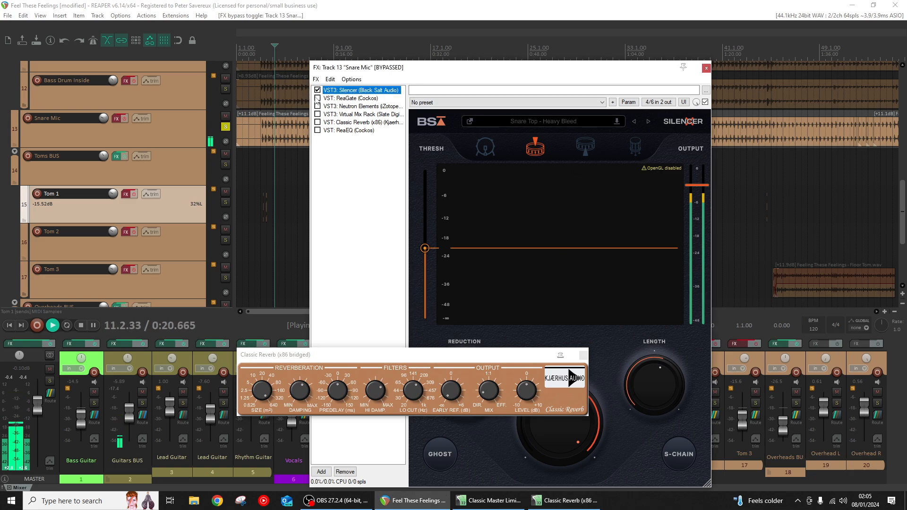
- Turn on the Snare Mic's track effects and replay the snare from near the song's start with the Classic Reverb window closed
left_click_drag(412, 361, 268, 228)
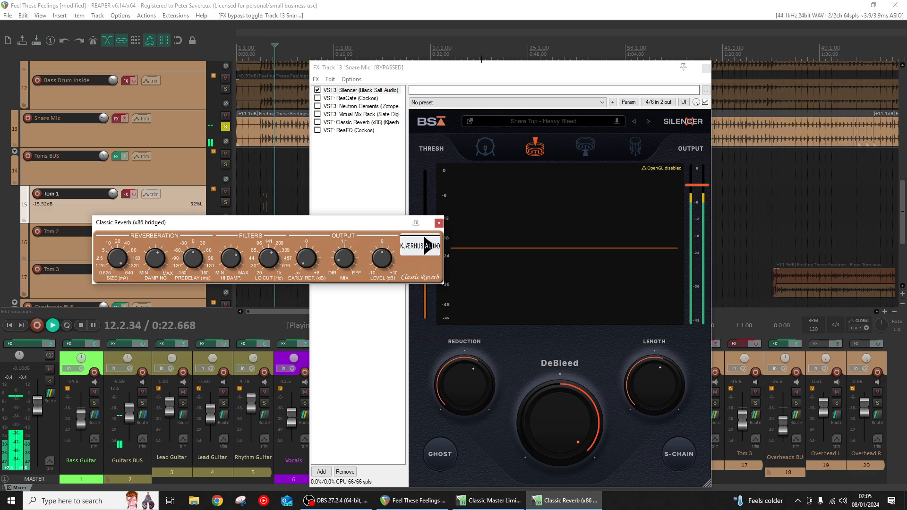
left_click_drag(480, 72, 801, 88)
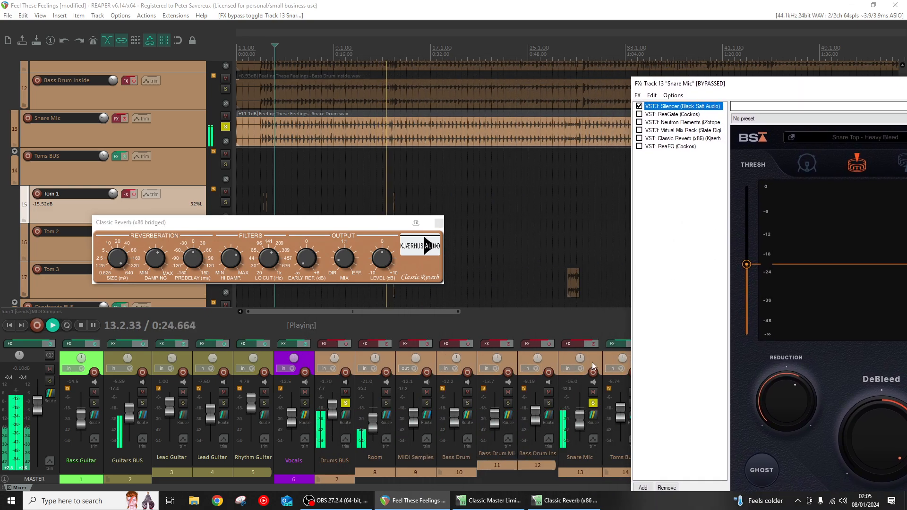
left_click(593, 344)
left_click_drag(700, 83, 439, 80)
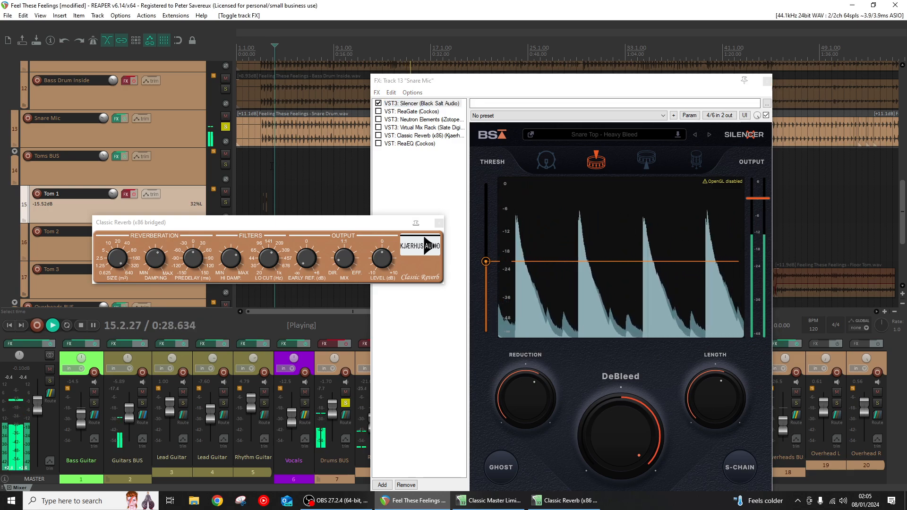
left_click(333, 180)
left_click(439, 223)
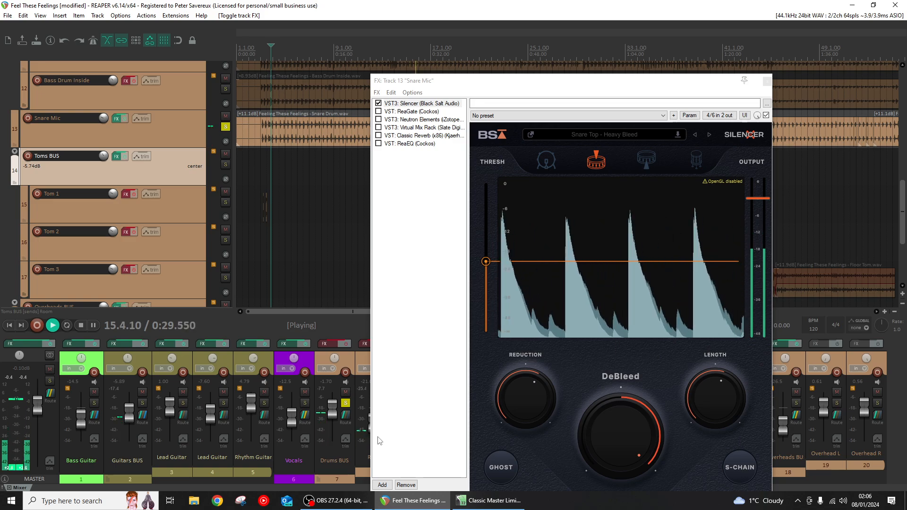
- Enable Neutron Elements in the Snare Mic chain and show its controls
left_click(378, 120)
left_click(398, 121)
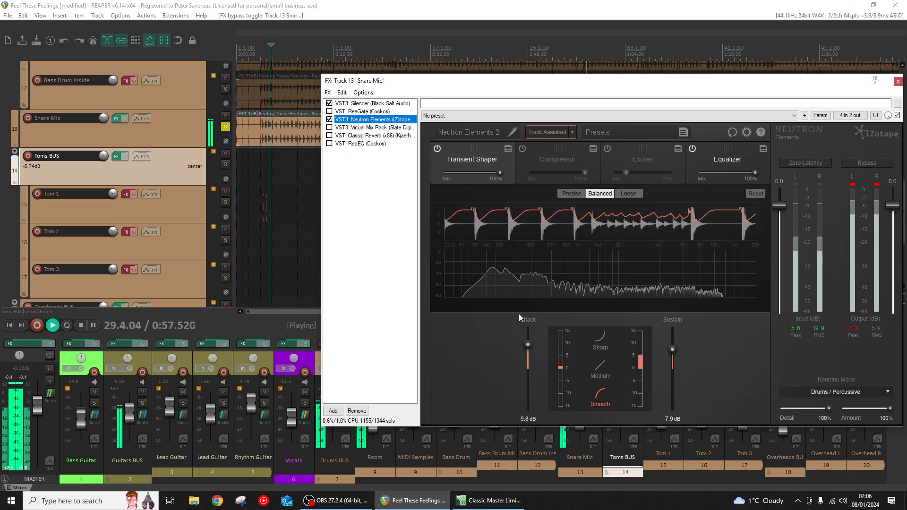
- Audition the snare with Neutron's Transient Shaper bypassed and with Sustain at -15.0 dB, restoring the module and 7.9 dB sustain
left_click(438, 149)
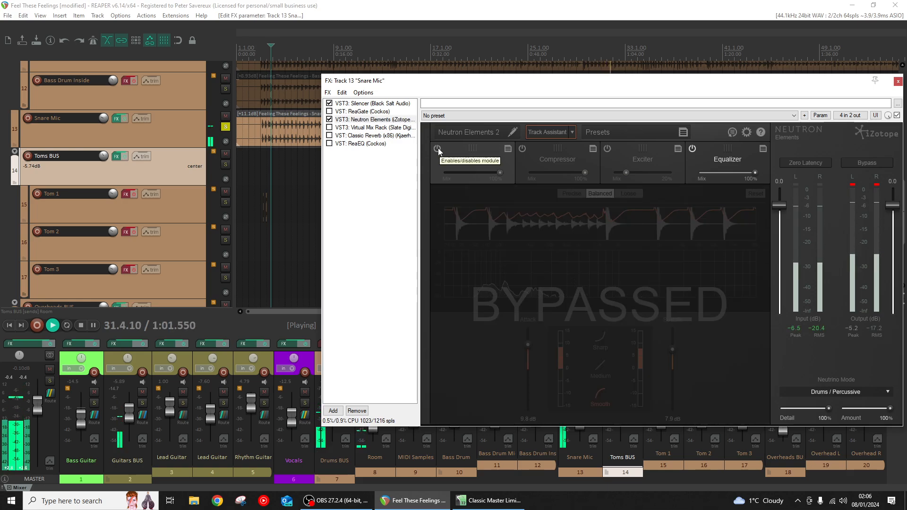
left_click(438, 148)
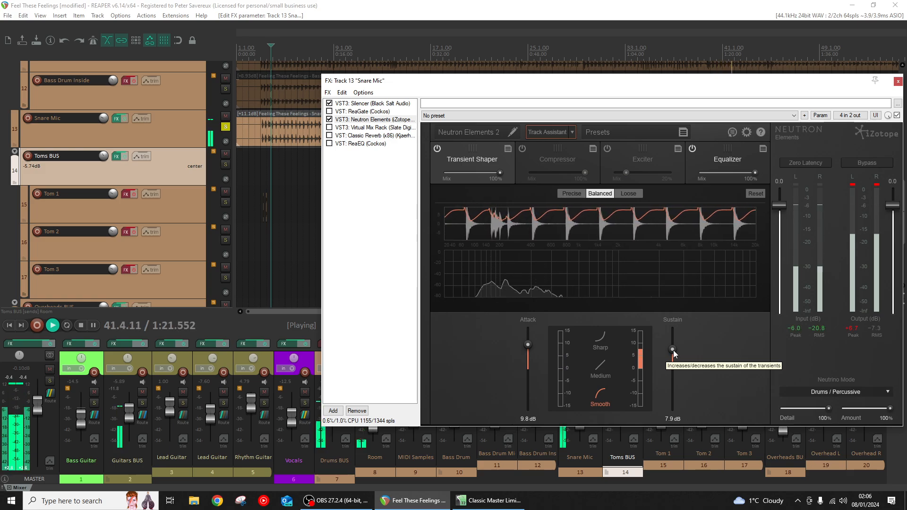
left_click_drag(674, 350, 674, 416)
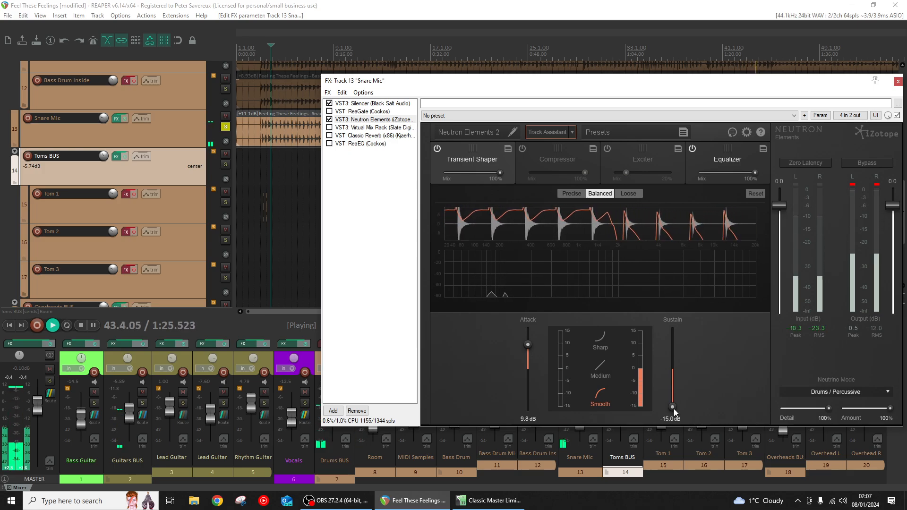
left_click_drag(674, 409, 671, 350)
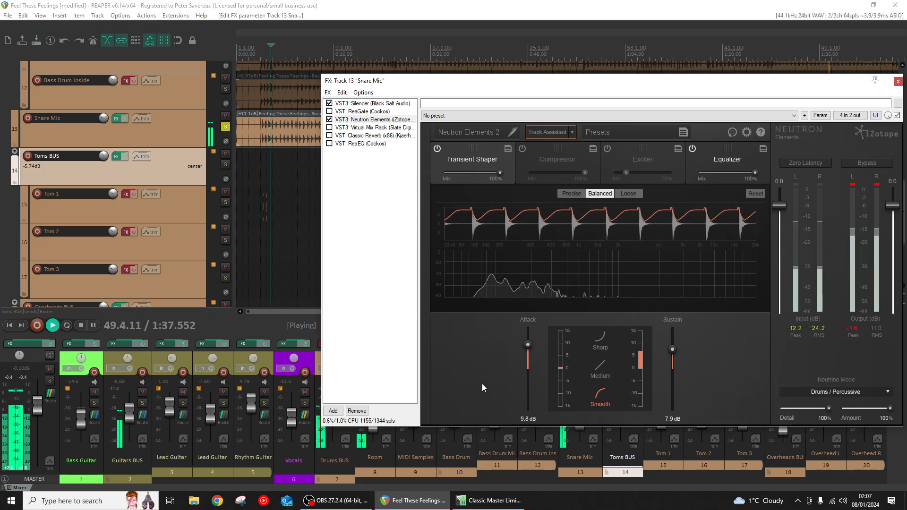
- Show Neutron's Equalizer module, and show and enable Virtual Mix Rack in the Snare Mic chain with its whole window in view
left_click(732, 171)
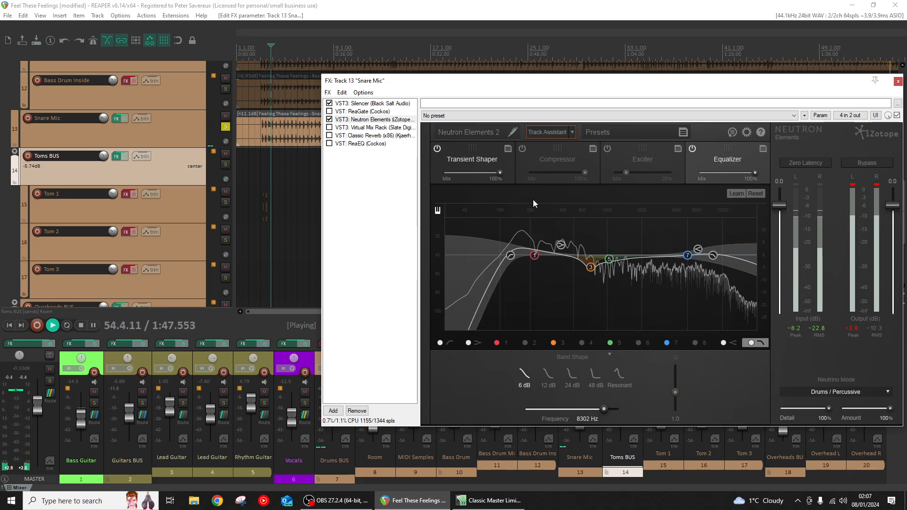
left_click(359, 128)
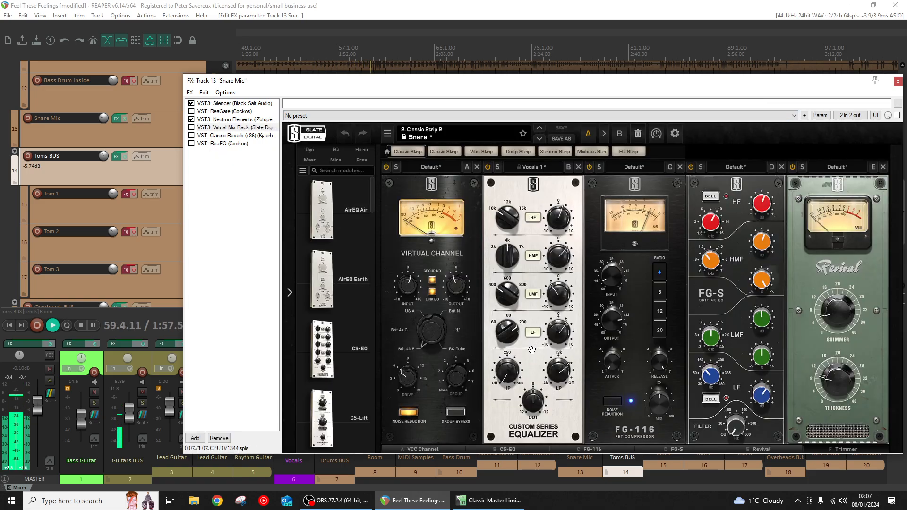
left_click(192, 127)
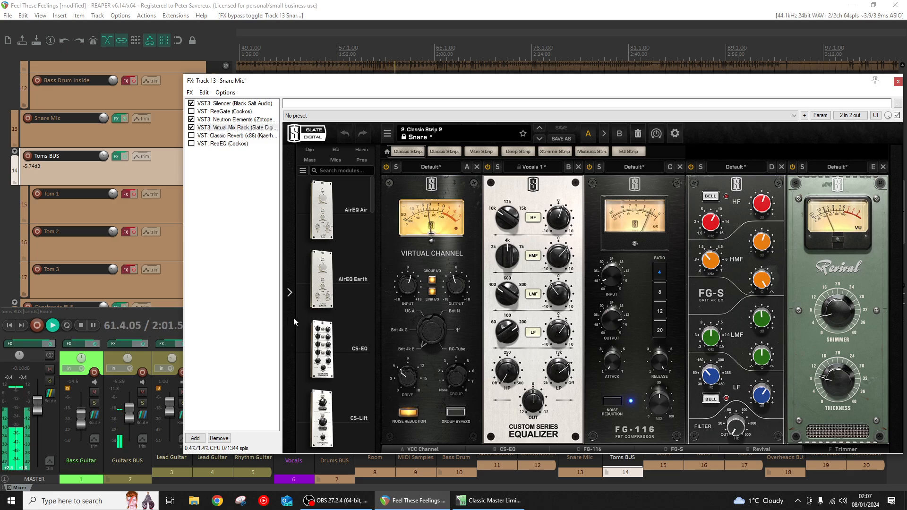
left_click_drag(428, 82, 372, 47)
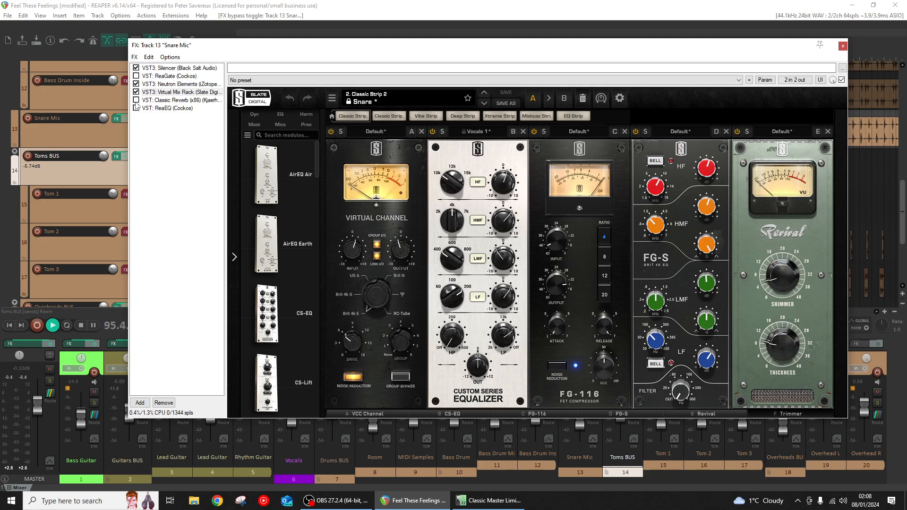
- Enable Classic Reverb in the Snare Mic chain and replay the snare from near the start of the song
left_click_drag(201, 48, 236, 60)
left_click(266, 48)
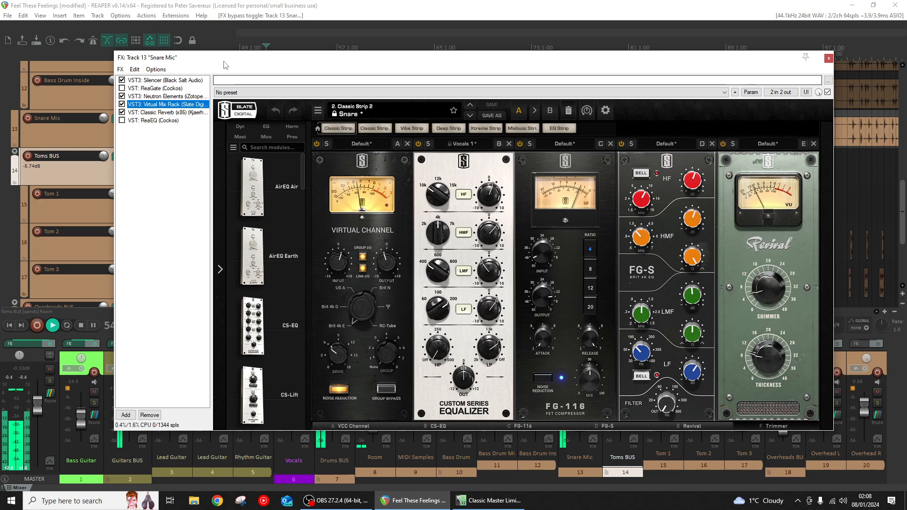
left_click_drag(224, 61, 378, 219)
scroll(254, 158, "down", 2)
scroll(254, 159, "down", 1)
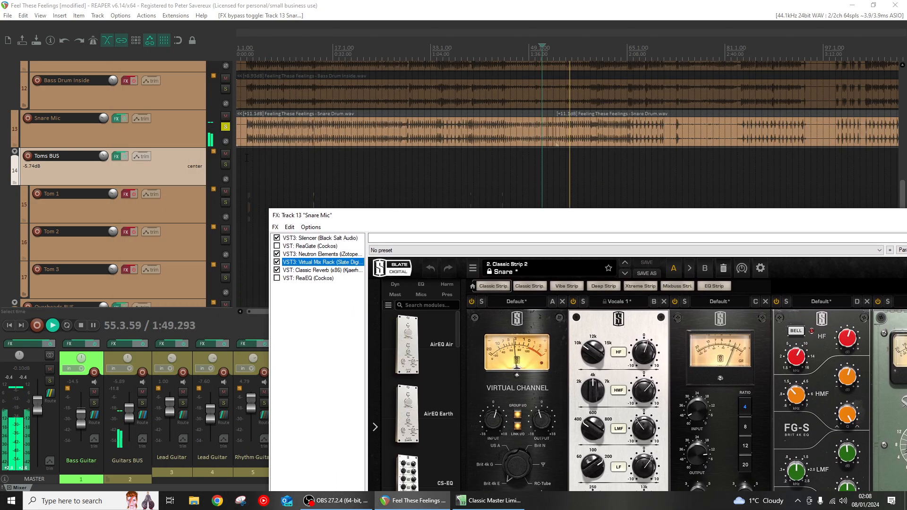
left_click(247, 158)
left_click_drag(354, 218, 324, 90)
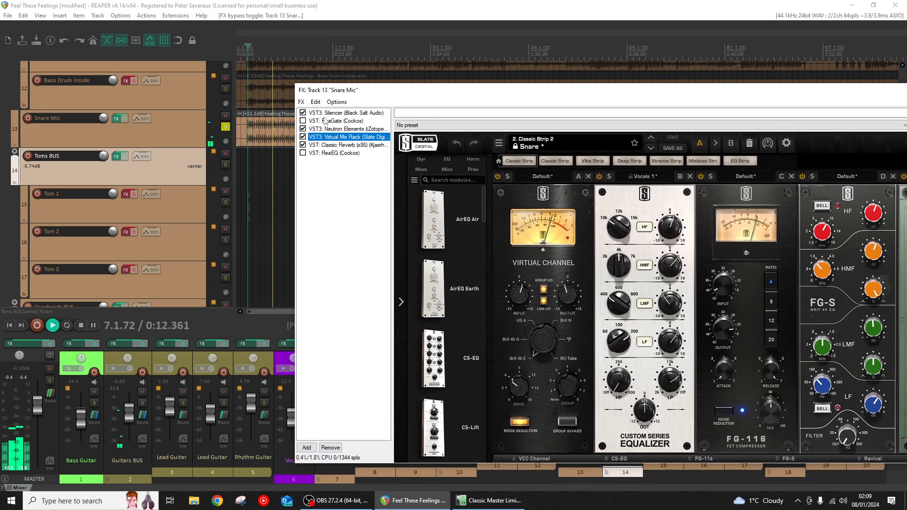
left_click(252, 161)
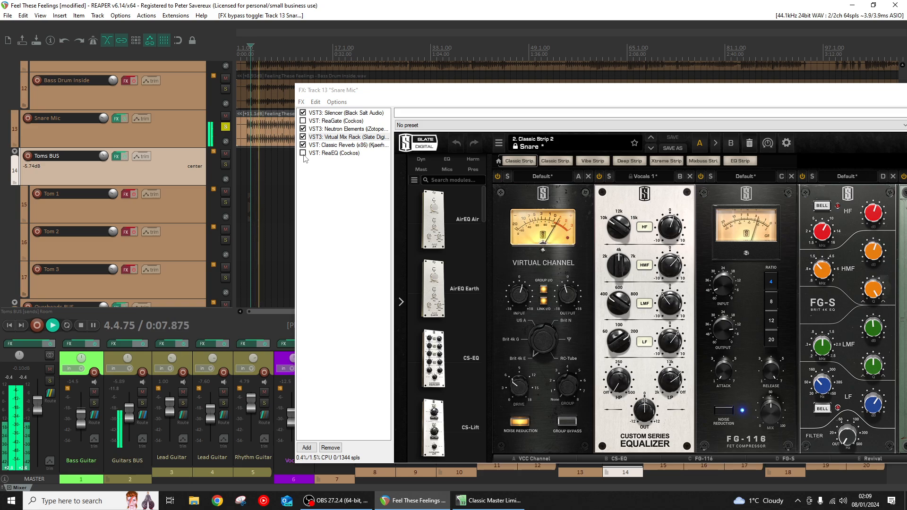
- Enable ReaEQ and ReaGate in the Snare Mic chain, comparing the replayed snare with ReaEQ off and on, and close the chain
left_click(303, 153)
left_click(331, 153)
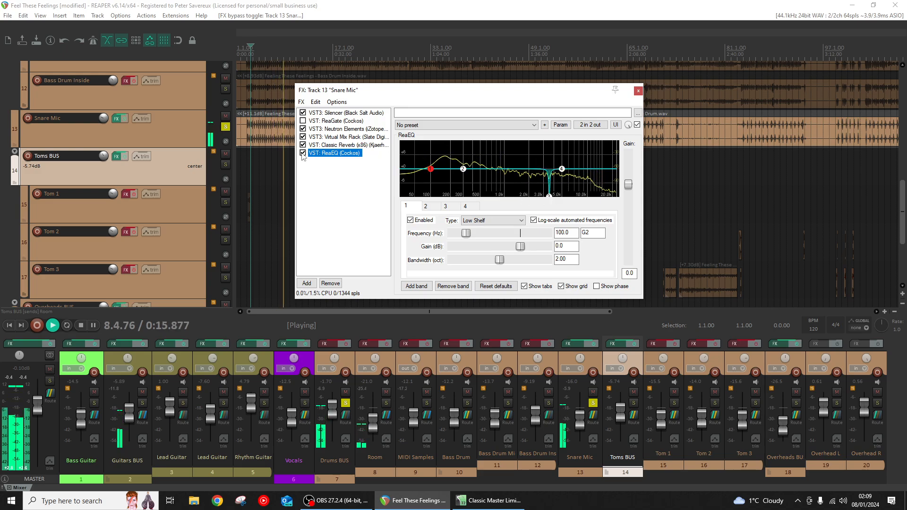
left_click(259, 153)
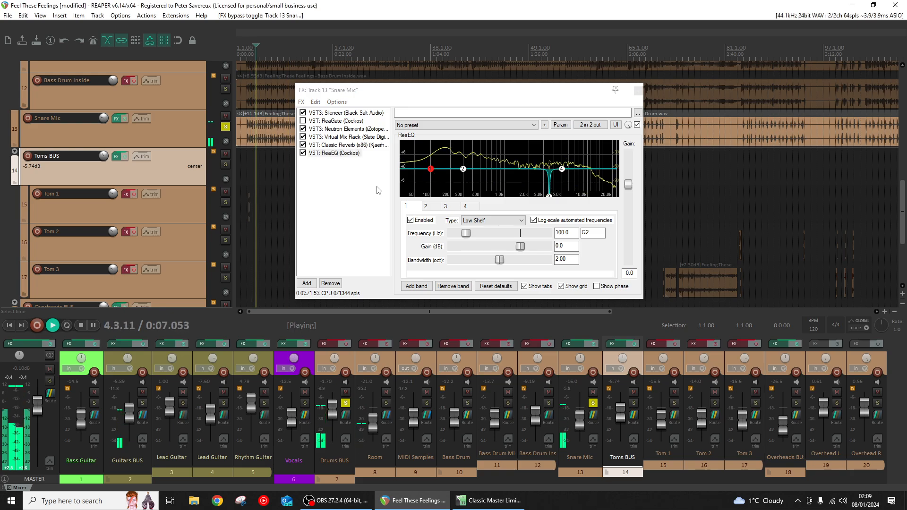
left_click(302, 153)
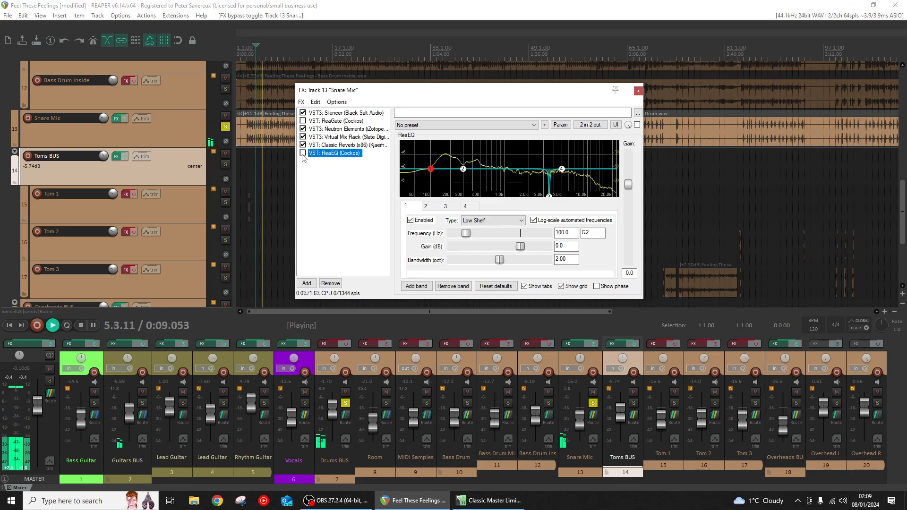
left_click(303, 153)
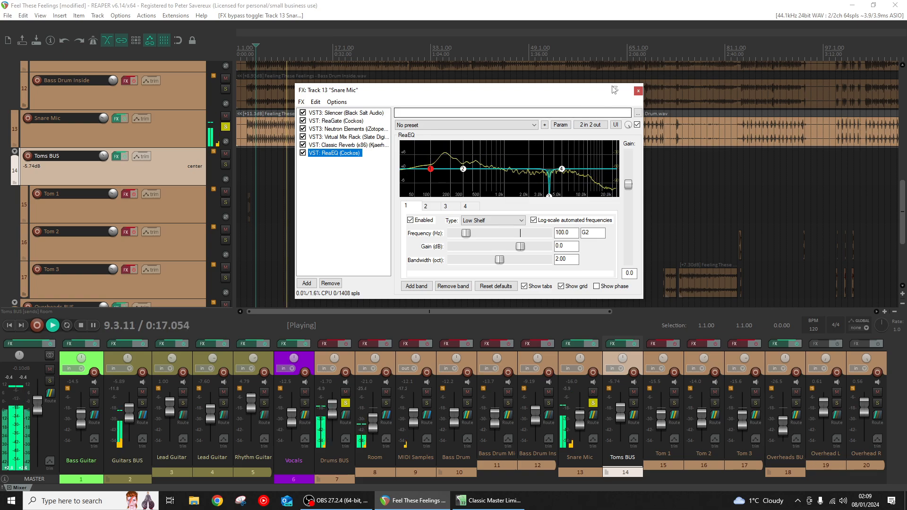
left_click(639, 90)
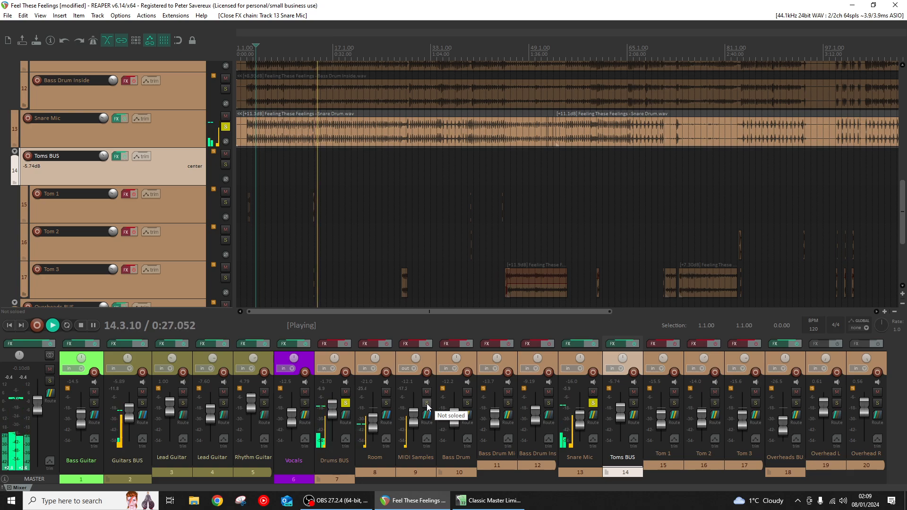
- Turn on the MIDI Samples track's effects after comparing off and on, and show its Addictive Drums plug-in with playback paused
left_click(423, 346)
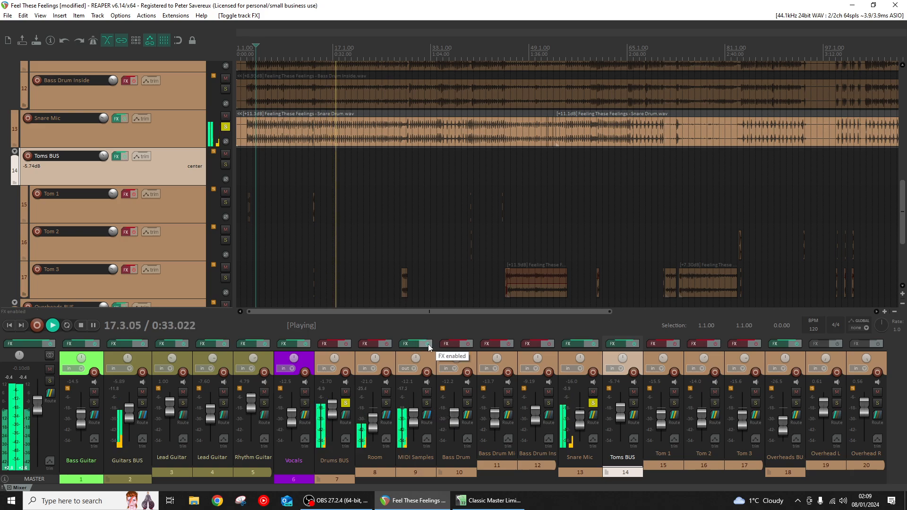
left_click(427, 345)
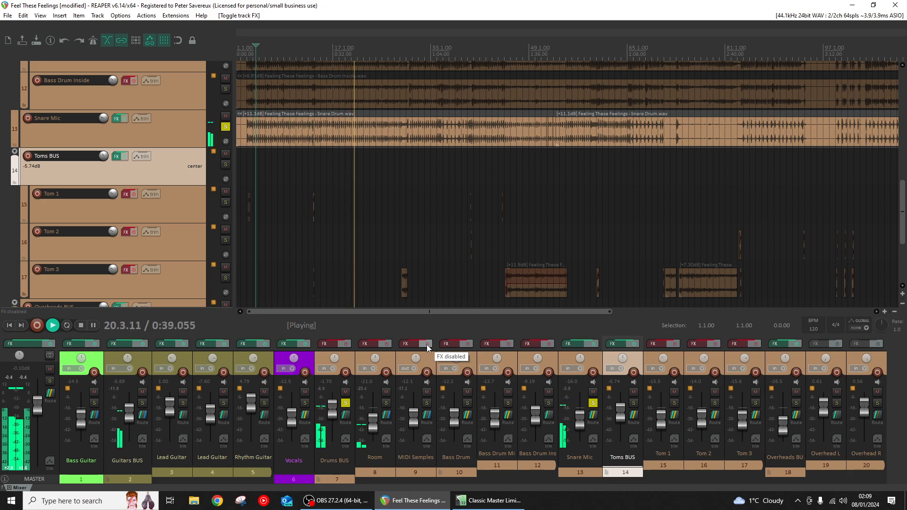
left_click(427, 344)
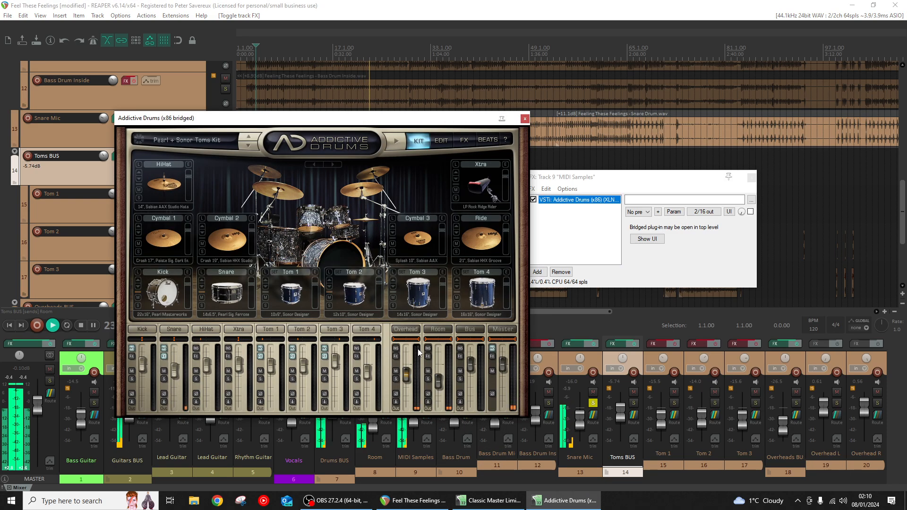
left_click(409, 345)
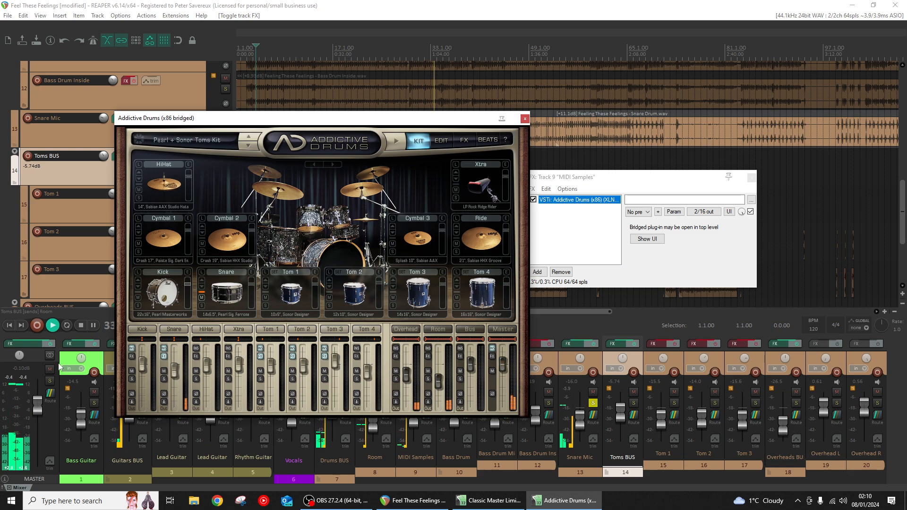
left_click(93, 326)
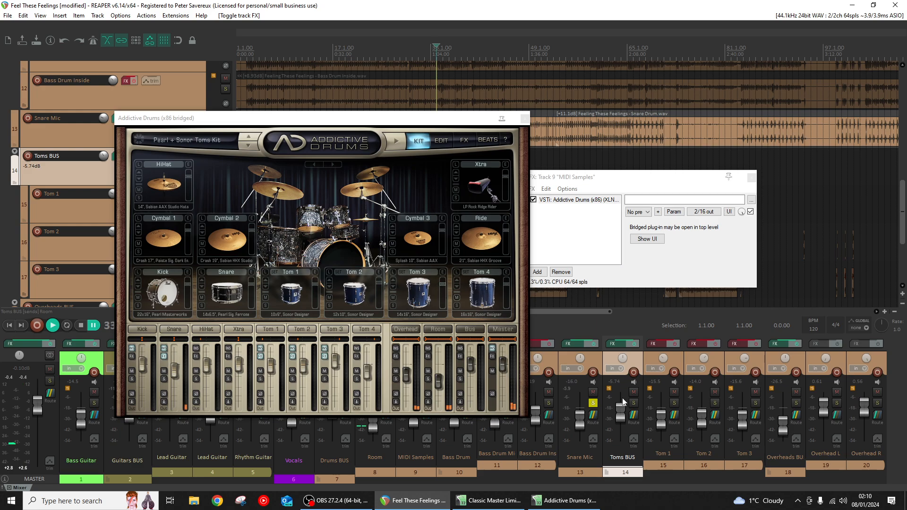
- Close the Addictive Drums window and examine the ReaGate and Silencer settings in the Snare Mic chain
left_click(578, 345)
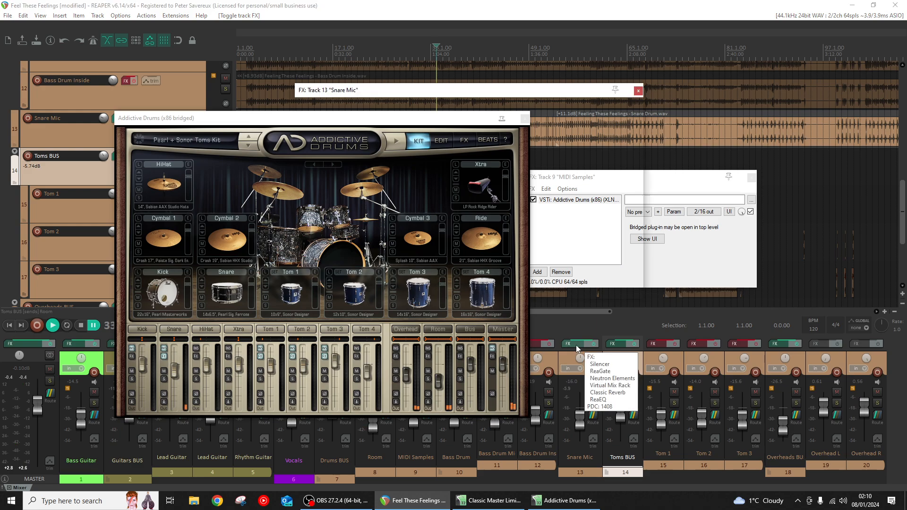
left_click(522, 119)
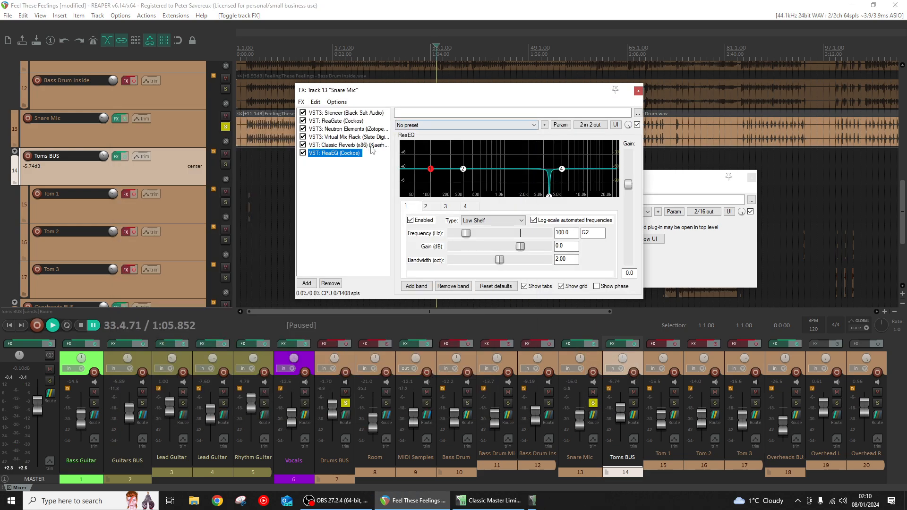
left_click(337, 121)
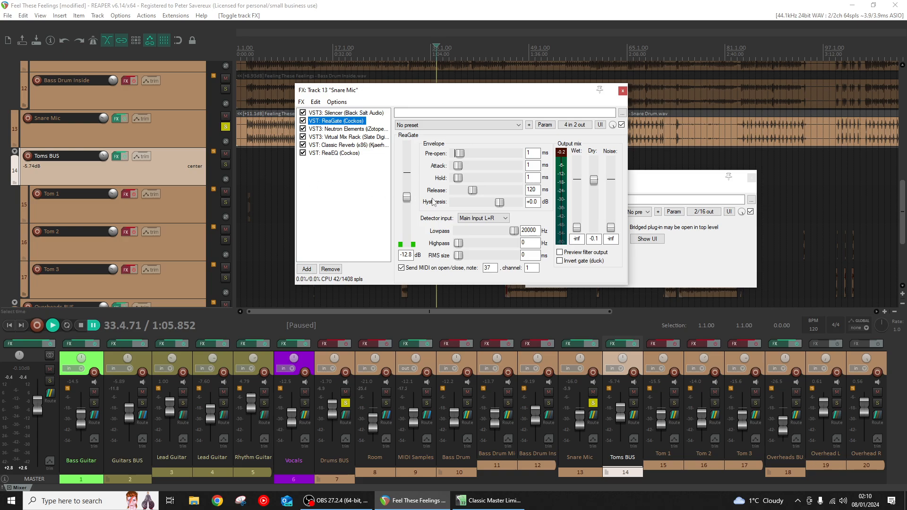
left_click(330, 114)
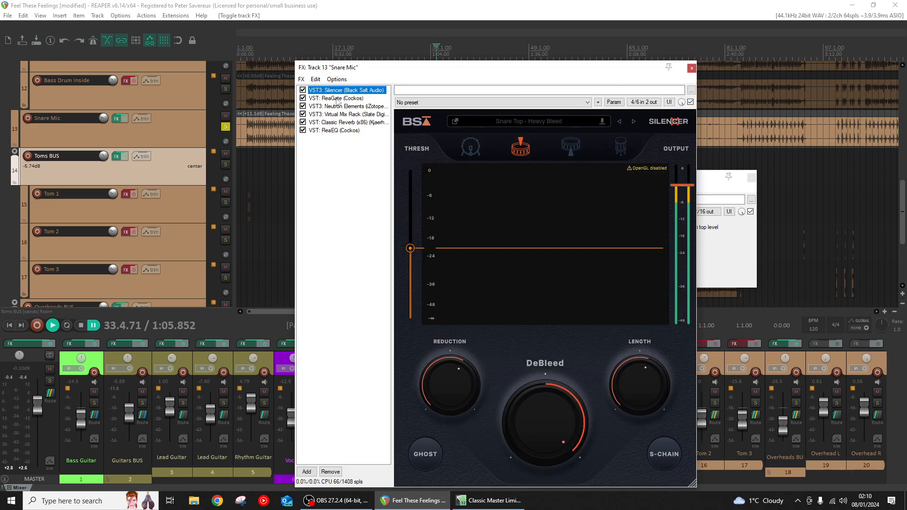
left_click(337, 99)
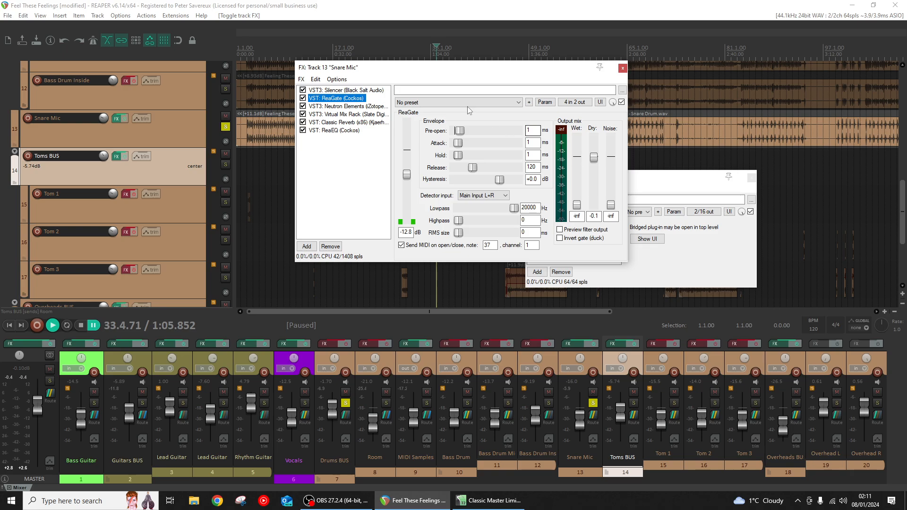
left_click(357, 92)
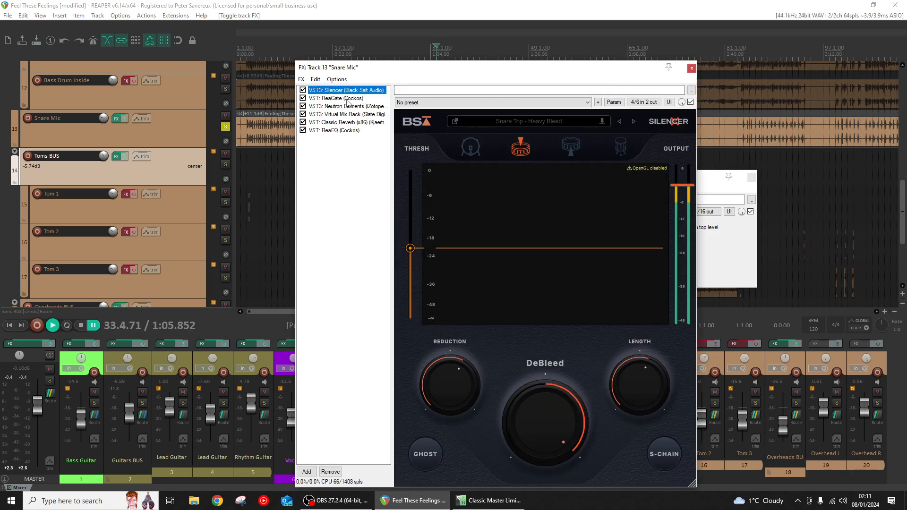
left_click(350, 98)
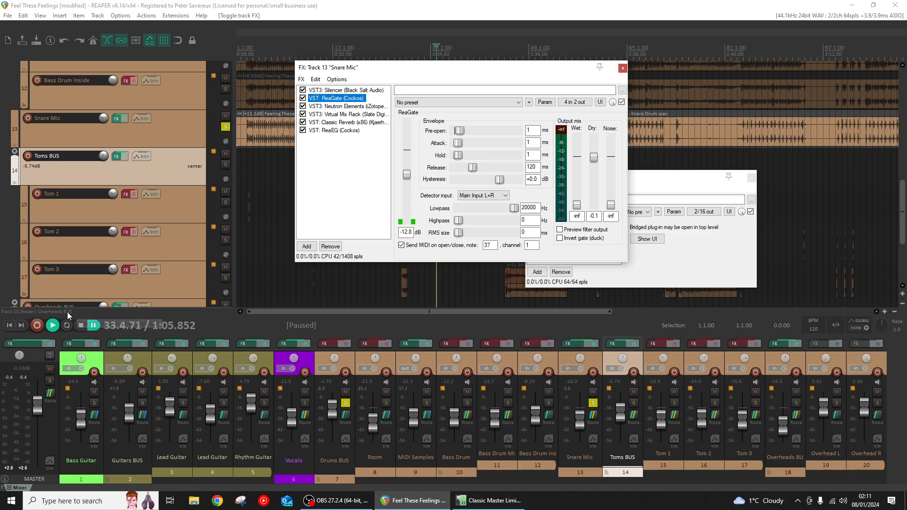
- Play the song with ReaGate's MIDI note number highlighted, stop playback, and check which tracks feed the MIDI Samples track
left_click(53, 326)
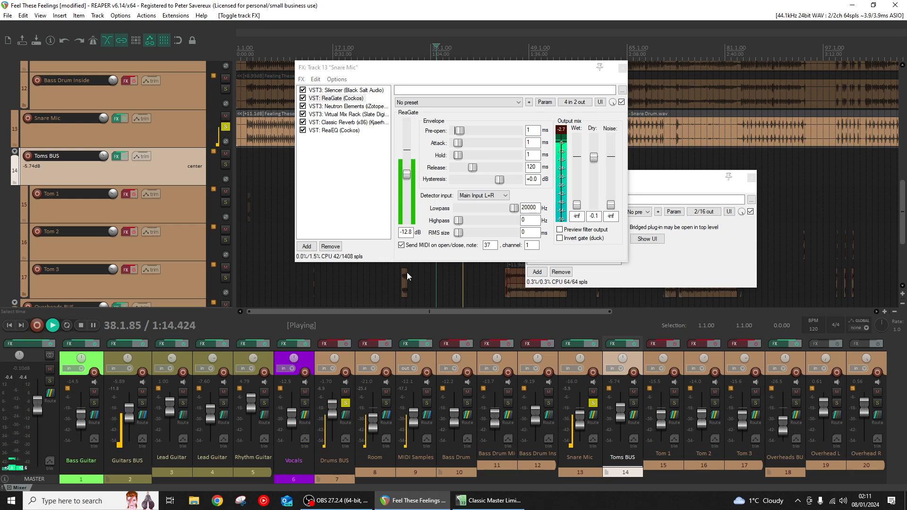
double_click(492, 245)
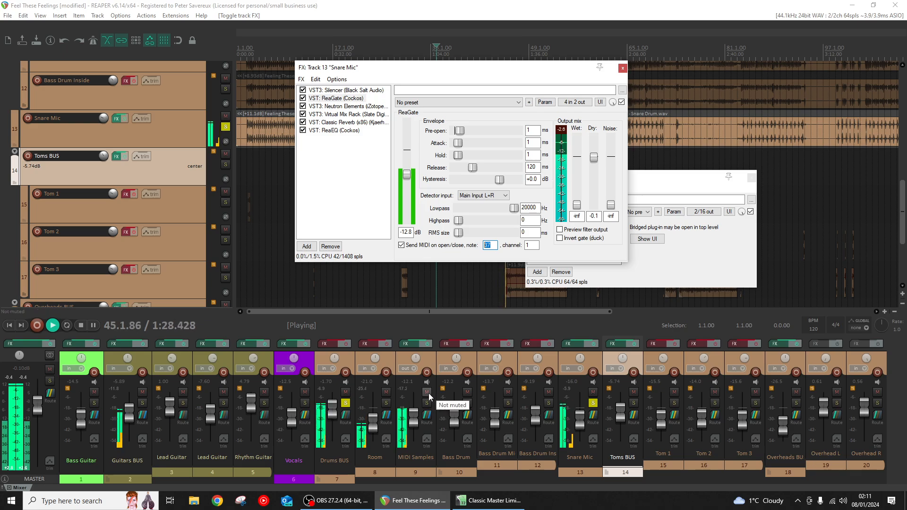
left_click(94, 325)
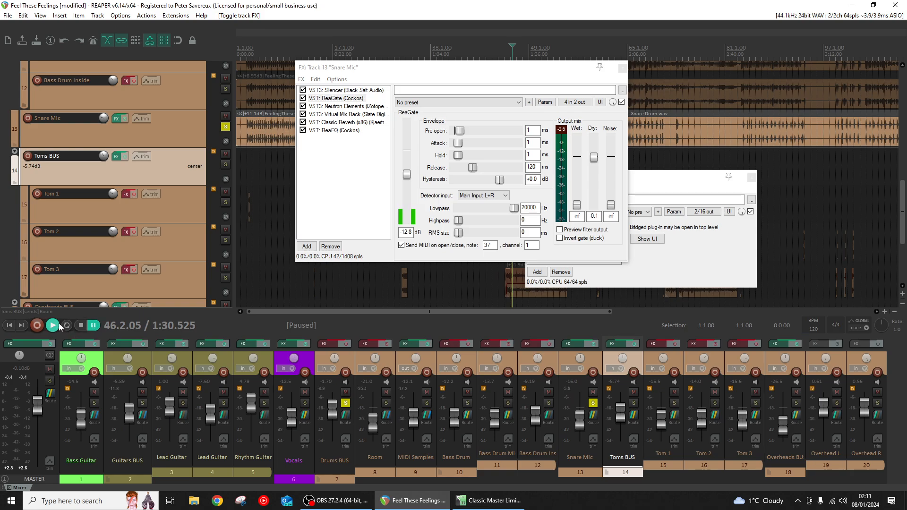
left_click(59, 327)
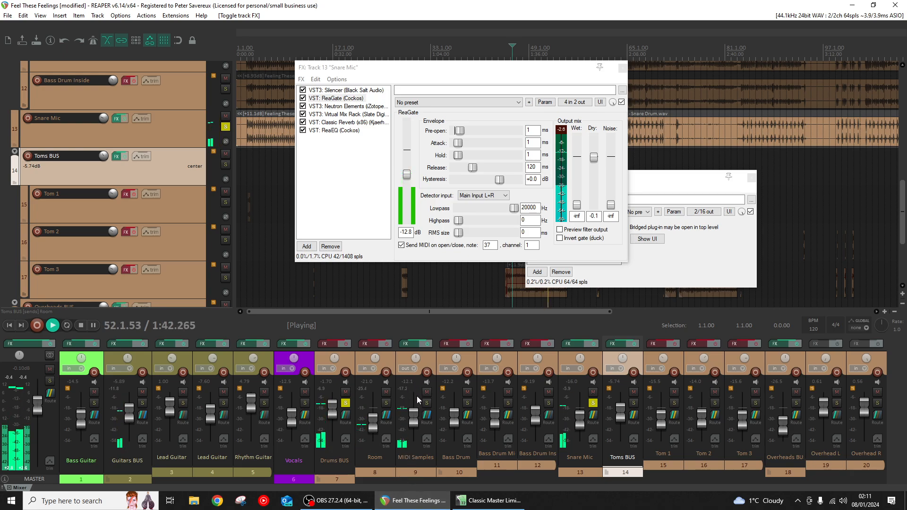
left_click(85, 324)
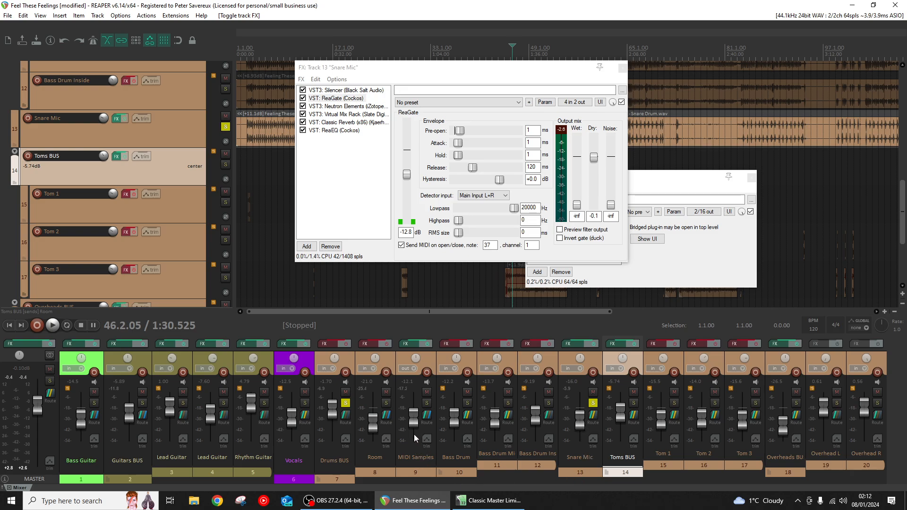
mouse_move(427, 416)
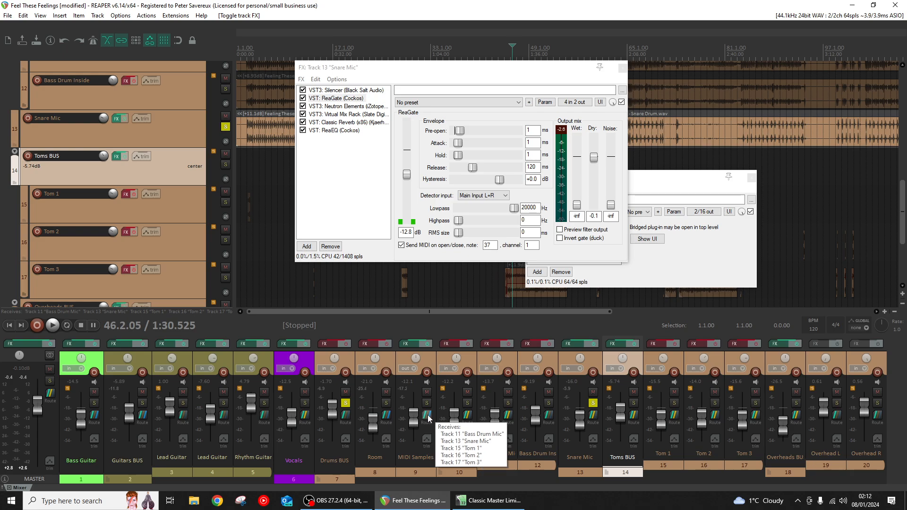
- Show the MIDI Samples track's routing and the tracks available as receives, including Snare Mic, and close the routing window
left_click(427, 415)
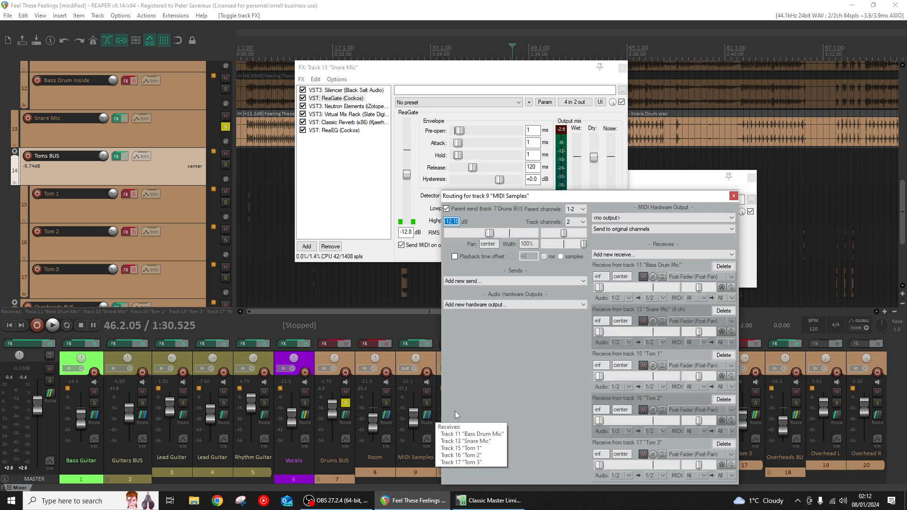
left_click(620, 256)
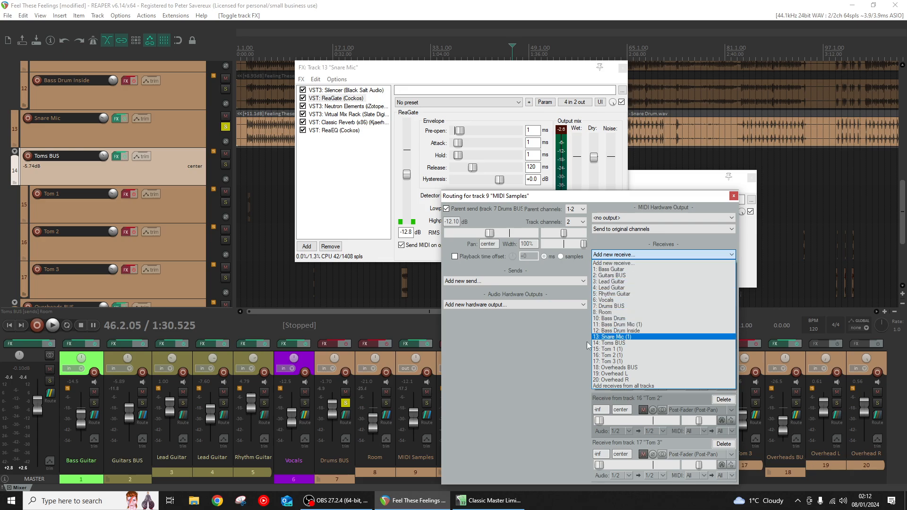
left_click(605, 337)
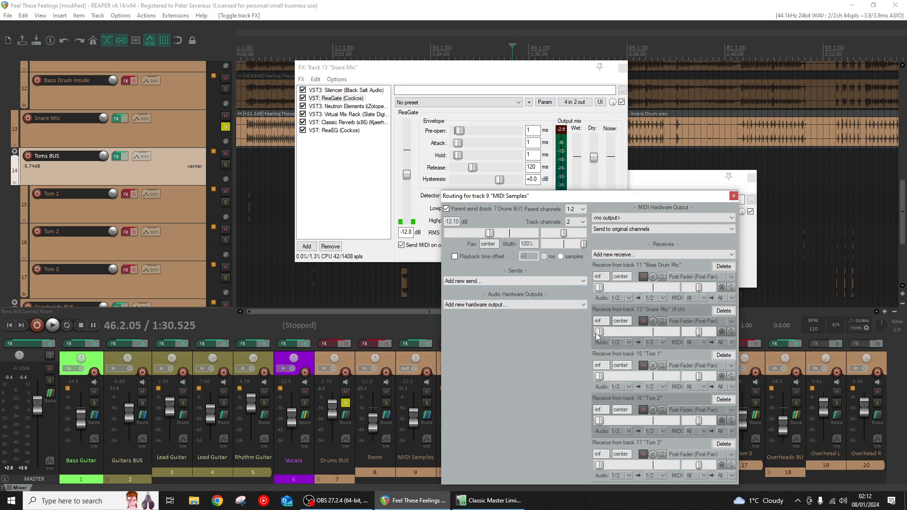
left_click(734, 195)
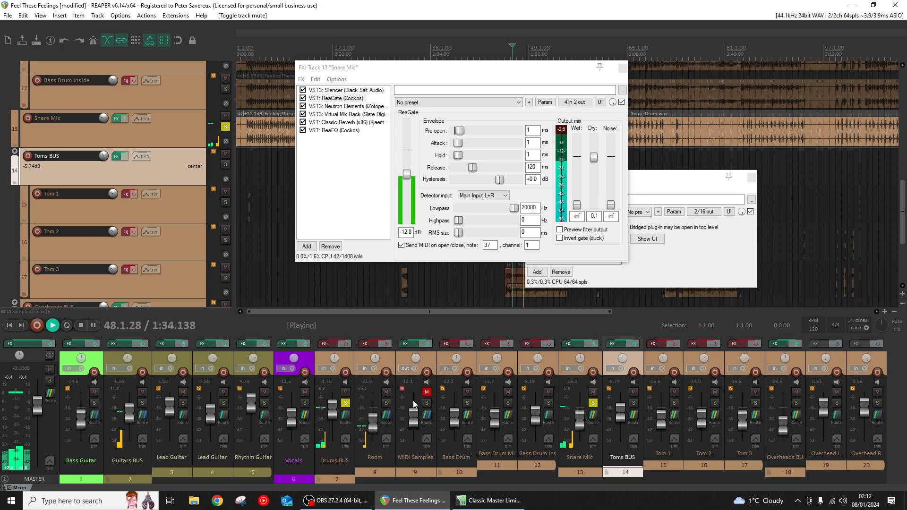
- Unmute MIDI Samples during playback to compare the snare, show its Addictive Drums plug-in, and close all effect windows
left_click(423, 395)
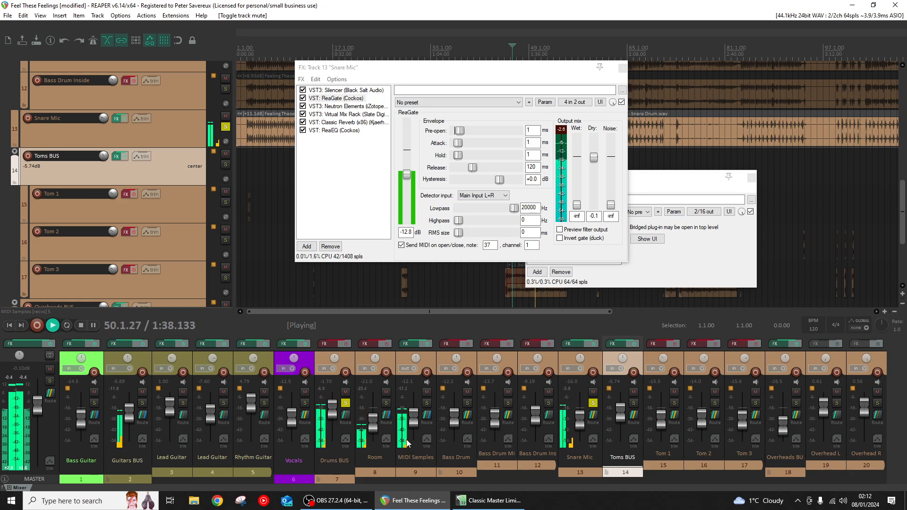
left_click(408, 344)
left_click(405, 344)
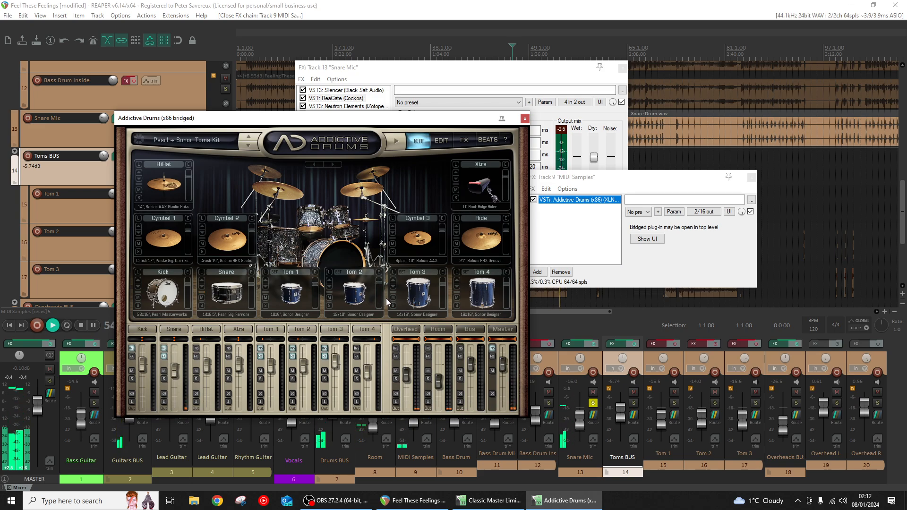
left_click(526, 120)
left_click(623, 68)
left_click(751, 178)
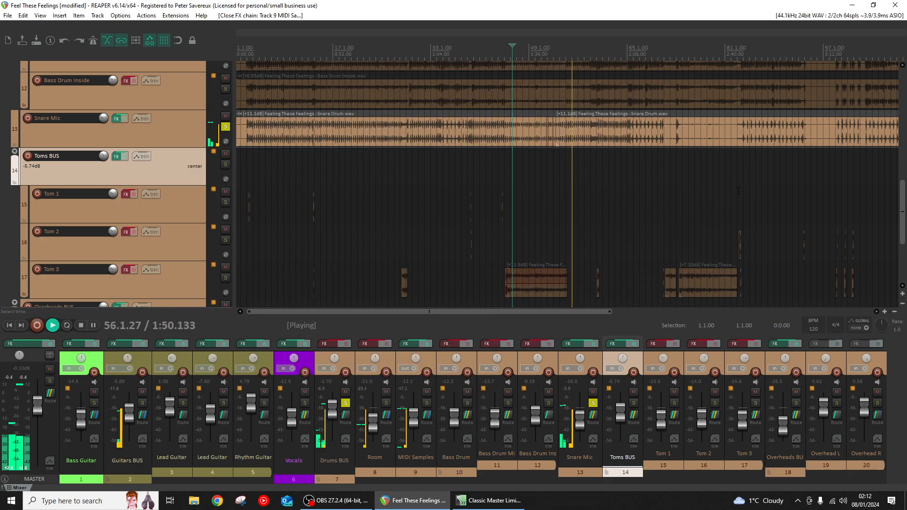
- Solo the Bass Drum folder instead of Snare Mic and play the song from its start
left_click(468, 404)
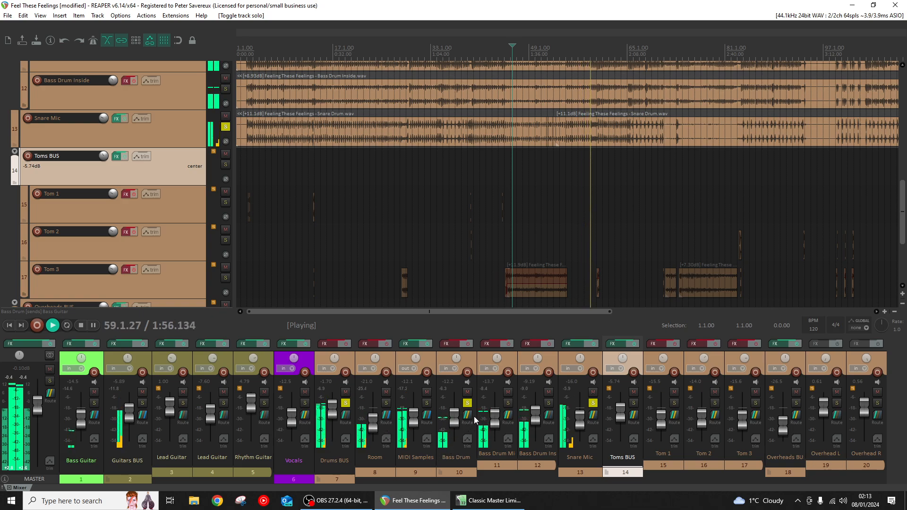
left_click(80, 326)
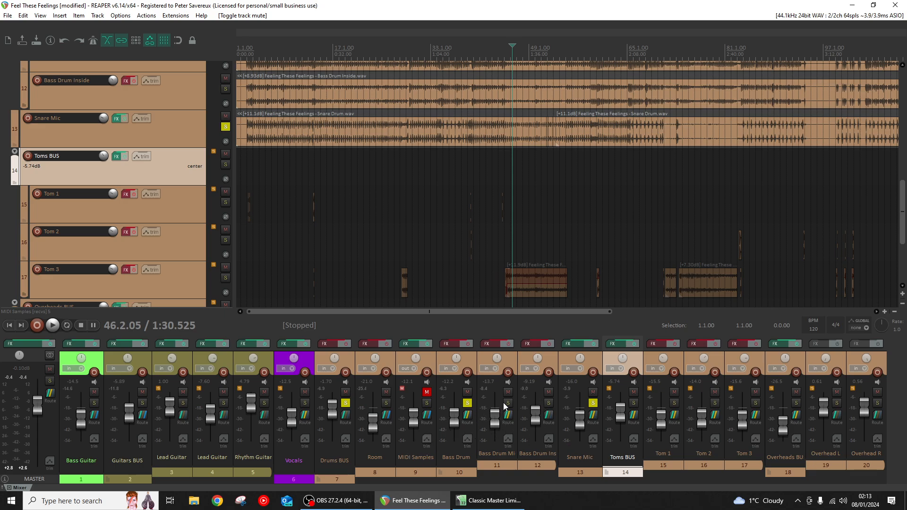
left_click(593, 403)
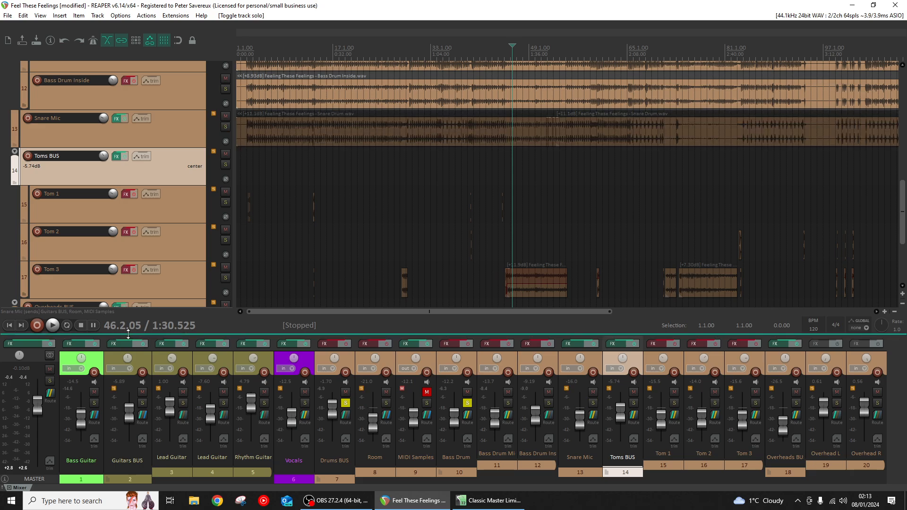
key("space")
left_click(246, 177)
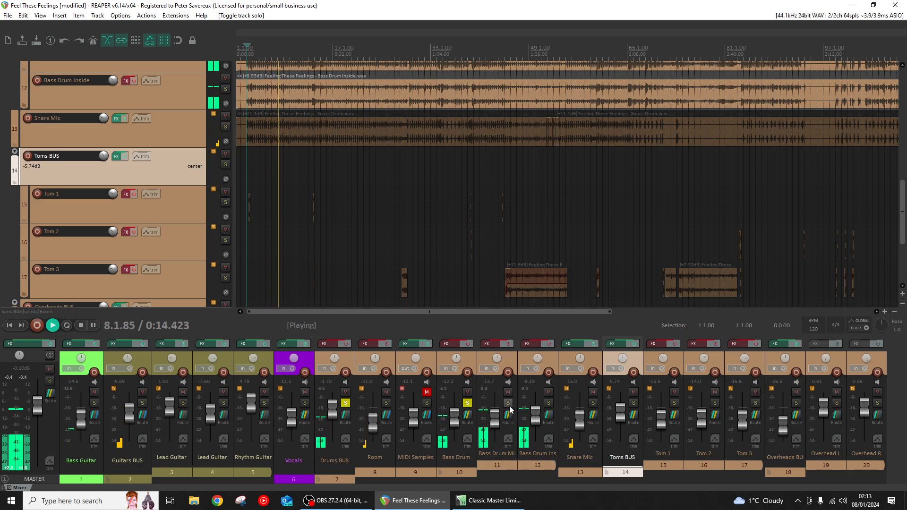
- Solo Bass Drum Inside and enable its effects chain during playback, keeping the chain window open
left_click(549, 403)
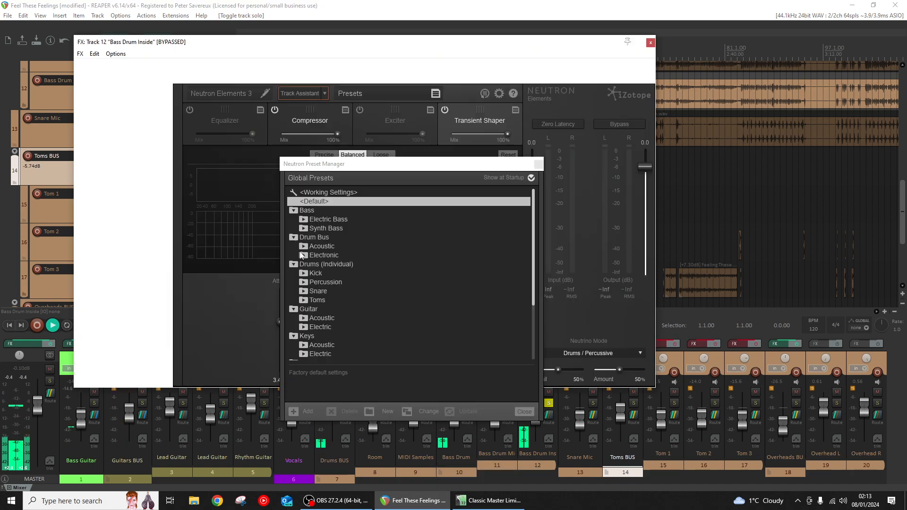
left_click(539, 165)
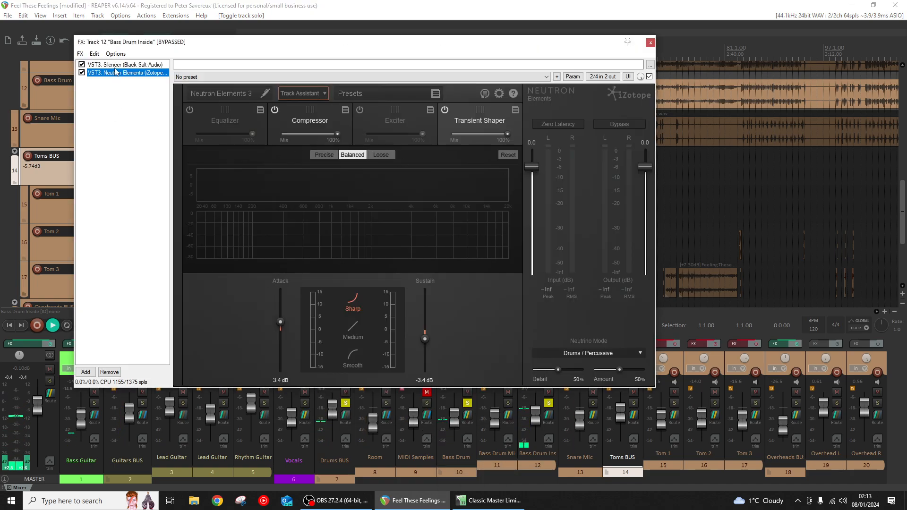
left_click_drag(519, 56, 639, 489)
left_click(549, 344)
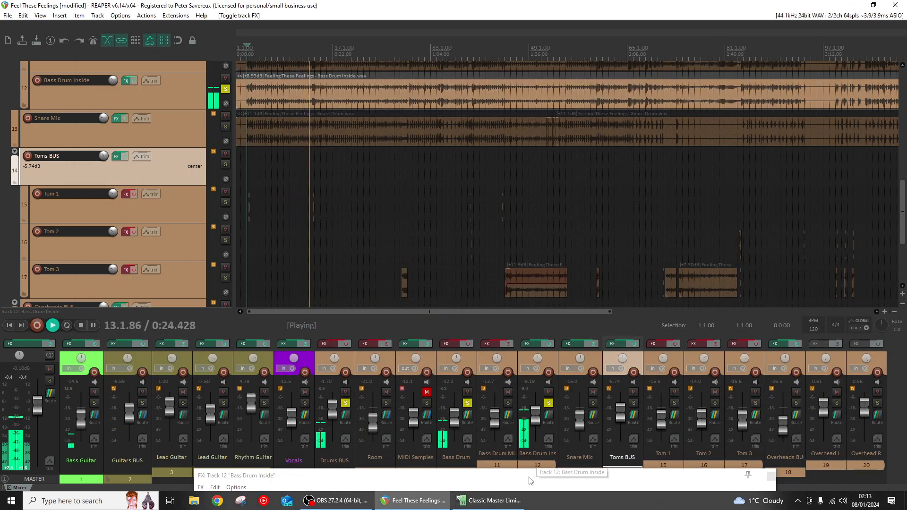
left_click_drag(531, 477, 494, 103)
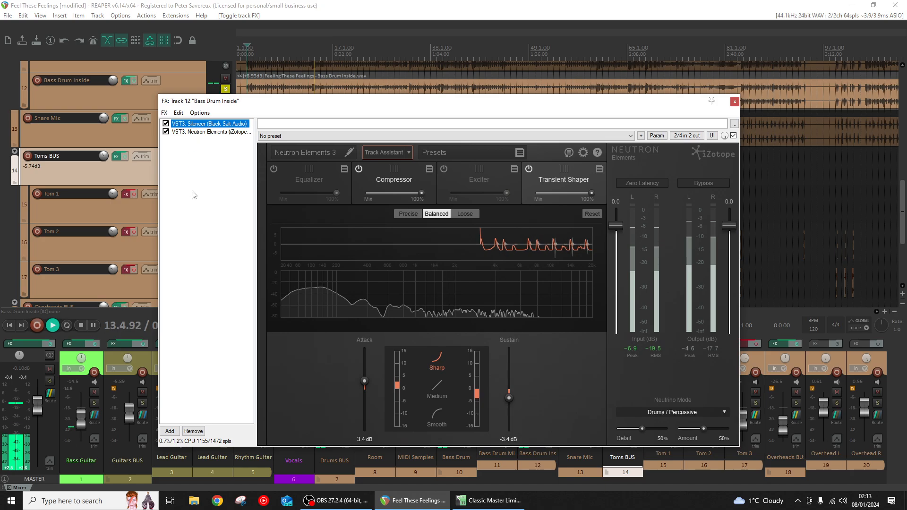
- Examine Silencer and Neutron Elements' Compressor and Transient Shaper in the Bass Drum Inside chain, and close the chain
key("Up")
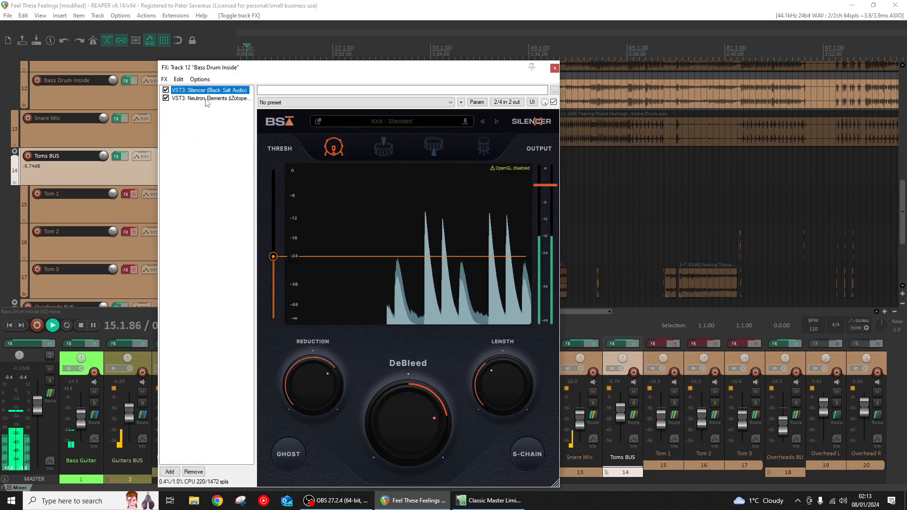
key("Down")
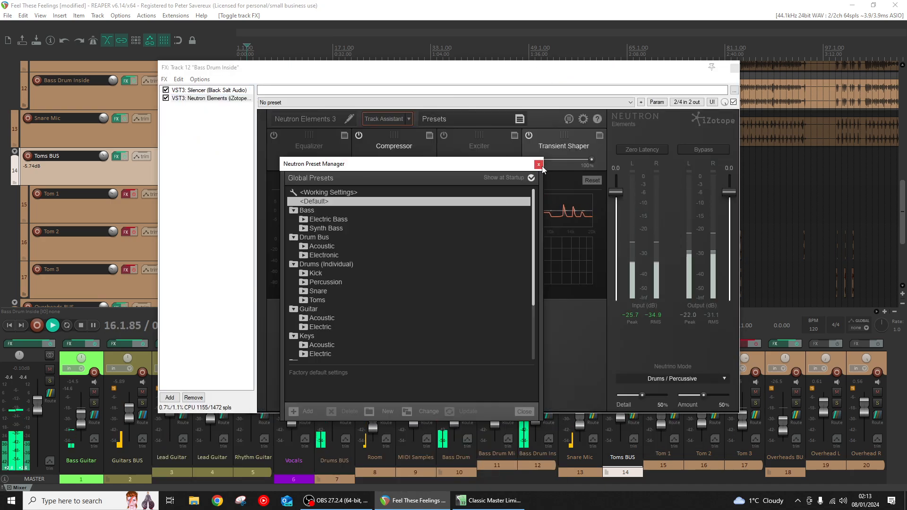
left_click(539, 165)
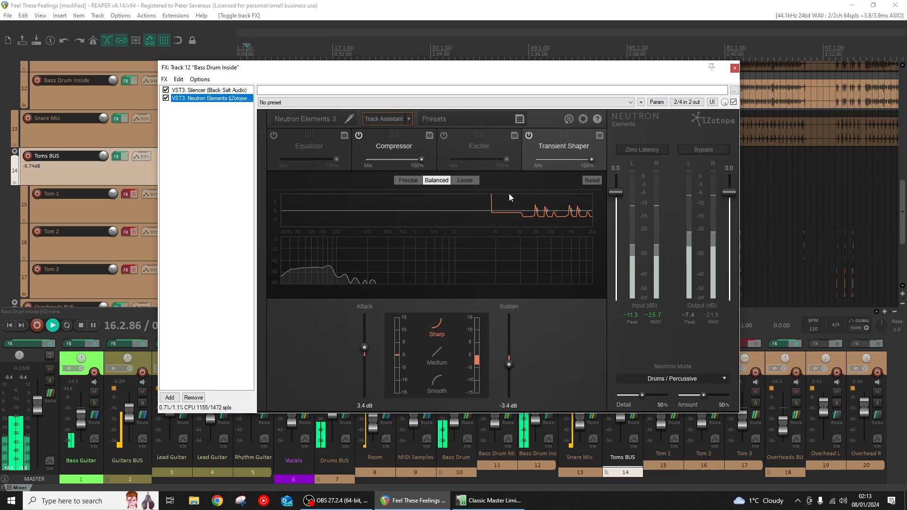
left_click(394, 146)
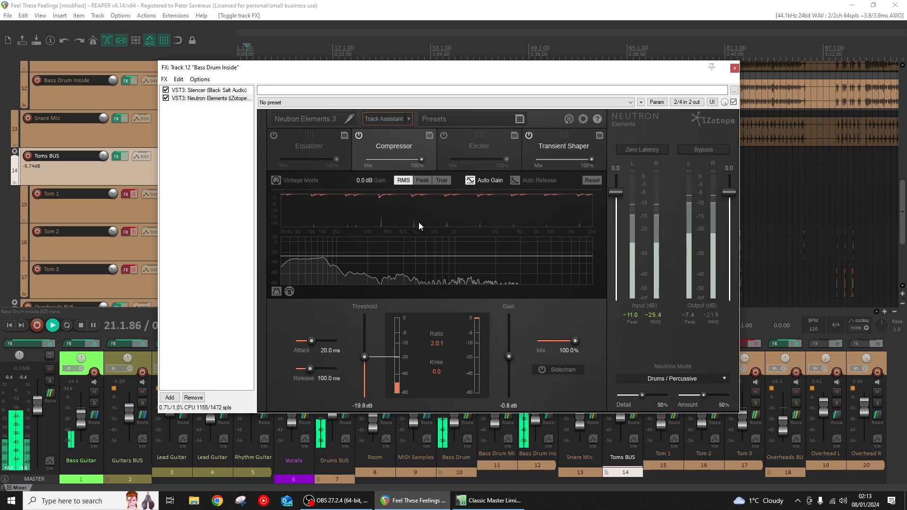
left_click(564, 146)
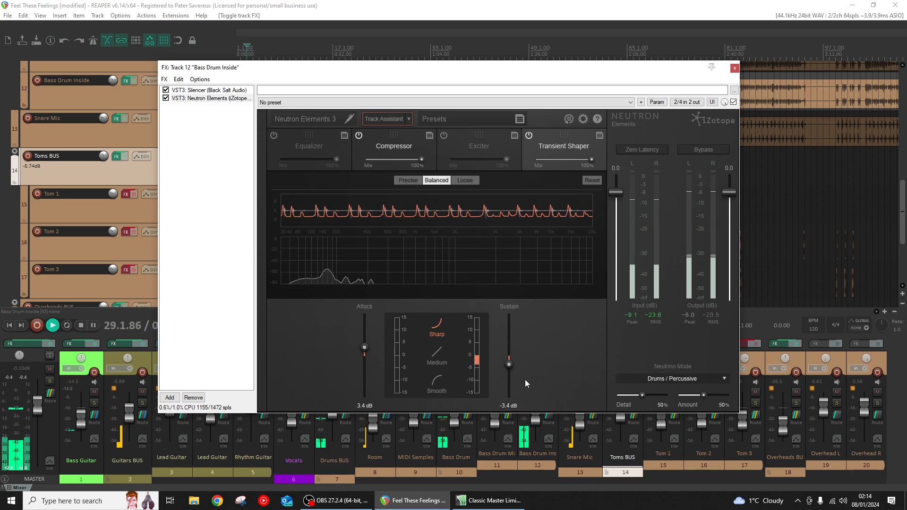
left_click(735, 68)
- Switch the solo from Bass Drum Inside to Bass Drum Mic and enable the Bass Drum Mic effects chain
left_click(549, 403)
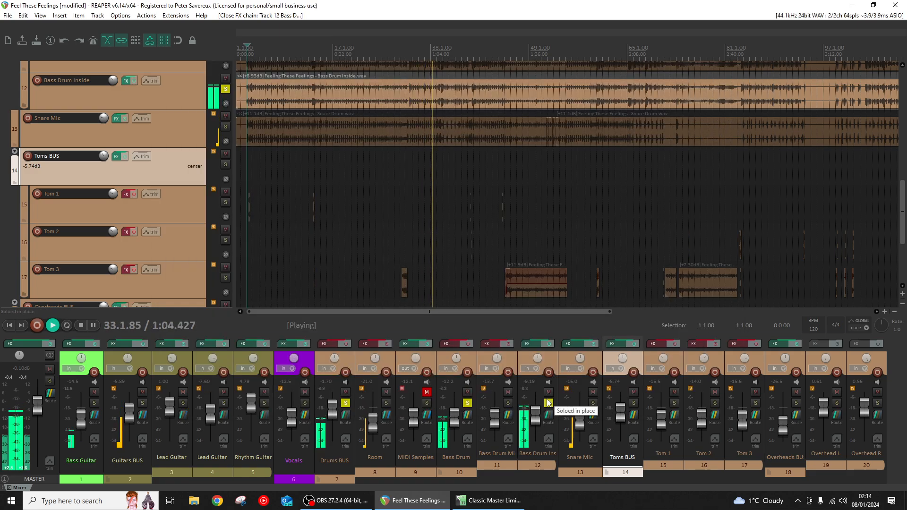
left_click(549, 403)
left_click(508, 403)
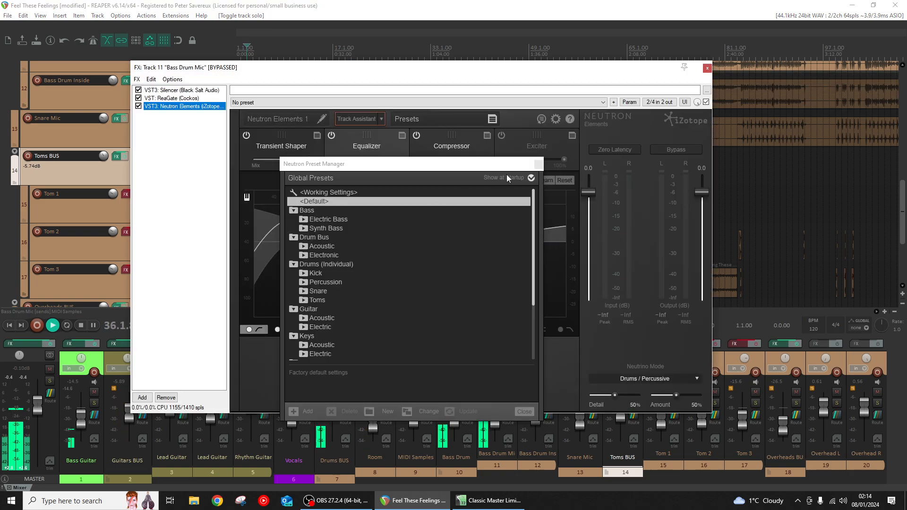
left_click(538, 165)
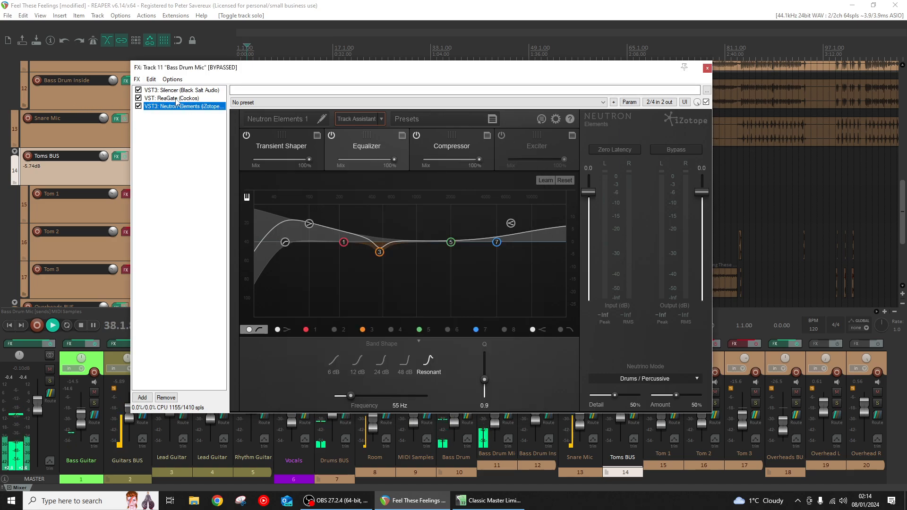
left_click_drag(252, 70, 709, 118)
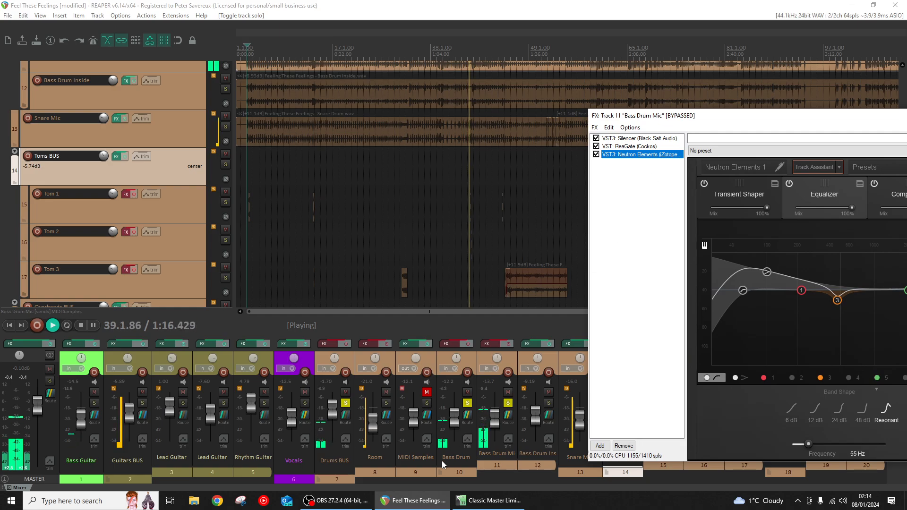
left_click(509, 345)
left_click_drag(616, 116, 269, 114)
- Examine Silencer and Neutron Elements' Transient Shaper, Equalizer and Compressor settings in the Bass Drum Mic chain
left_click(283, 136)
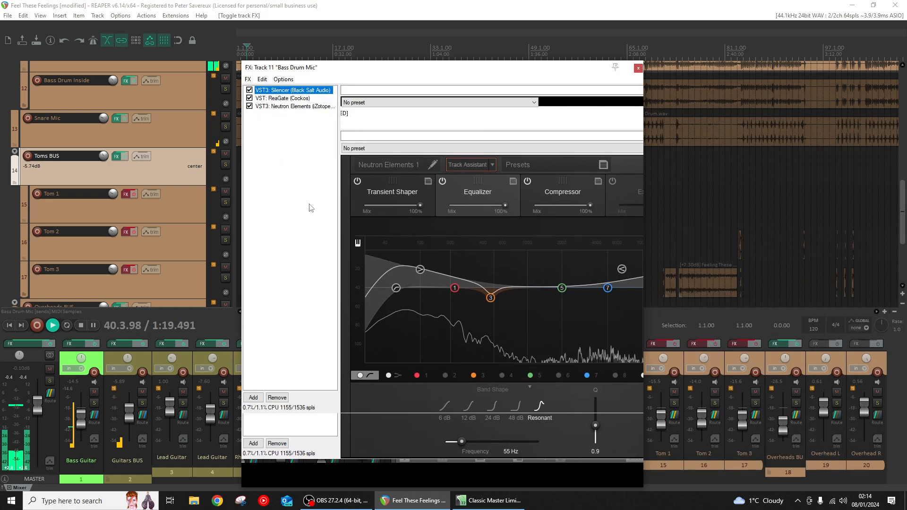
left_click(287, 107)
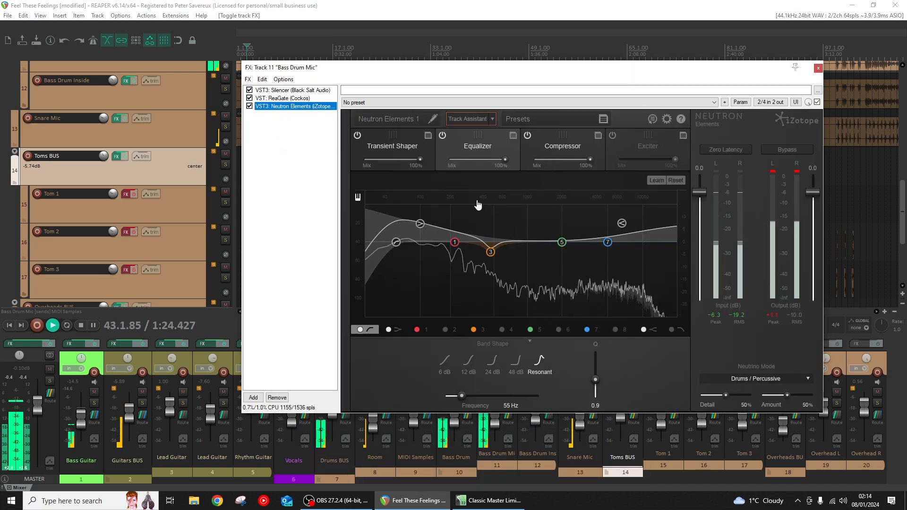
left_click(386, 149)
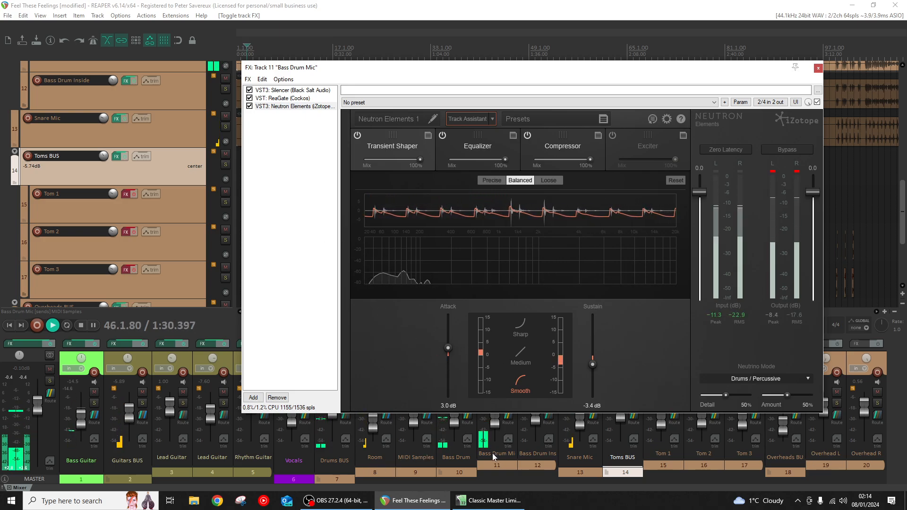
left_click(477, 146)
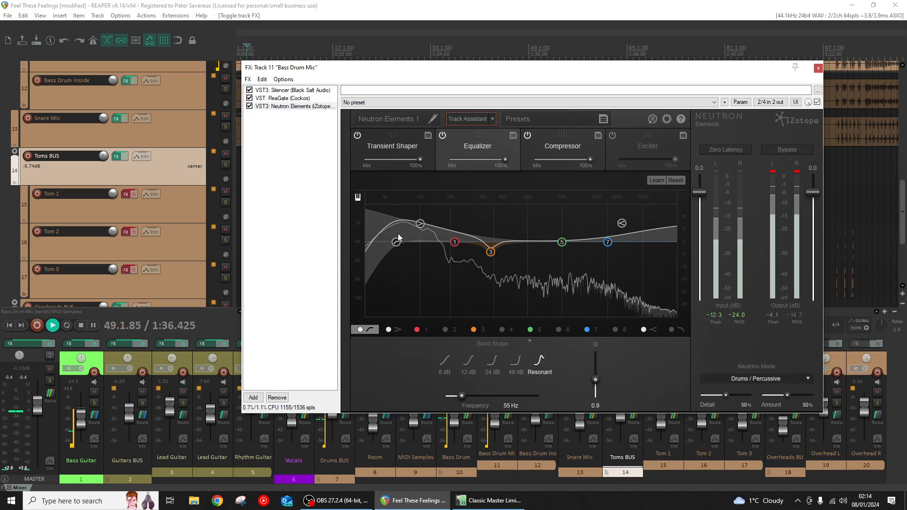
left_click(564, 143)
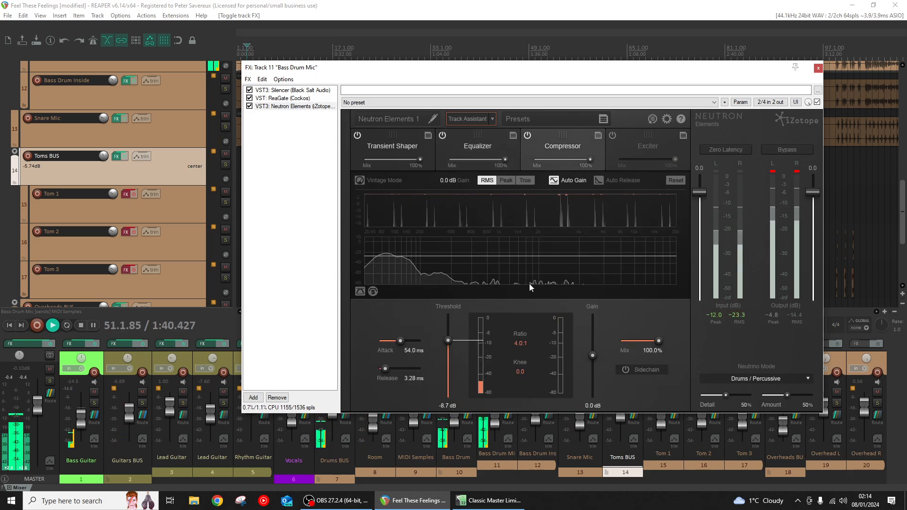
- Audition Bass Drum Inside soloed together with Bass Drum Mic, and clear both individual solos
left_click_drag(331, 67, 721, 182)
left_click(549, 402)
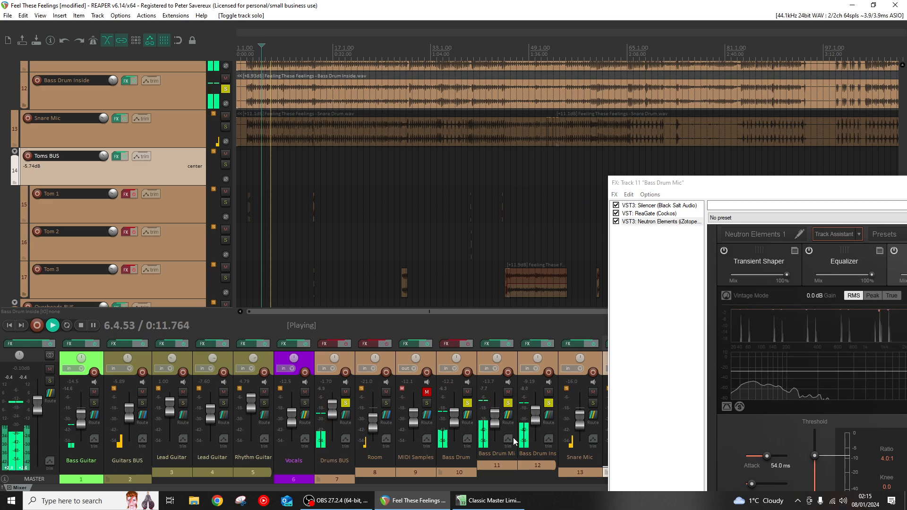
left_click(549, 403)
left_click(508, 403)
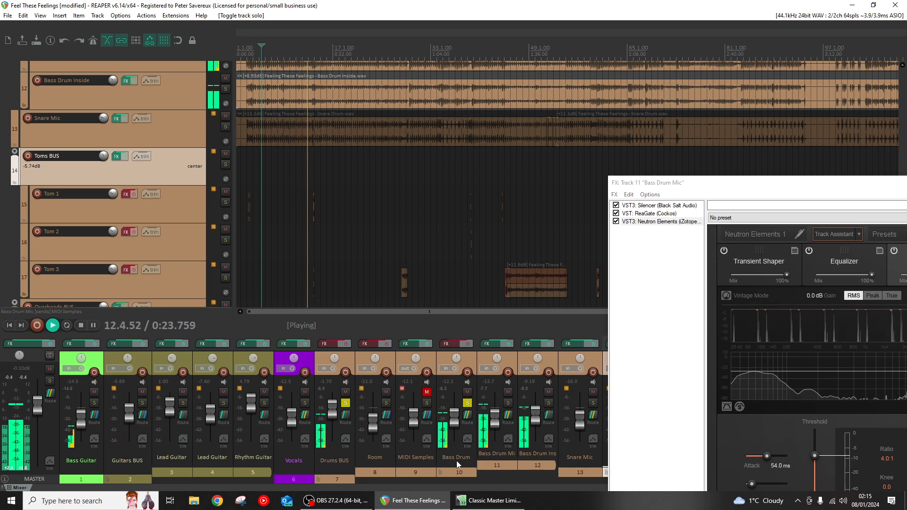
- Close the Bass Drum Mic effects chain and pause playback
left_click_drag(771, 192, 389, 175)
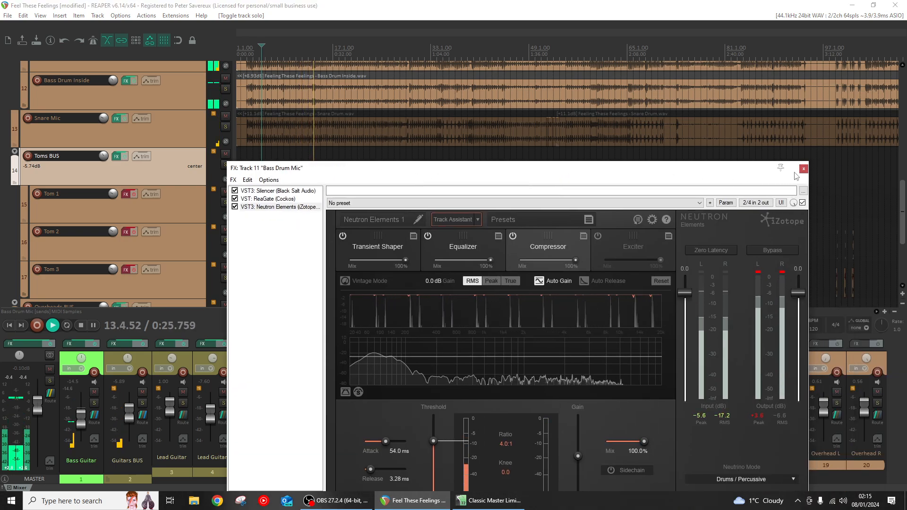
left_click(803, 169)
left_click(94, 326)
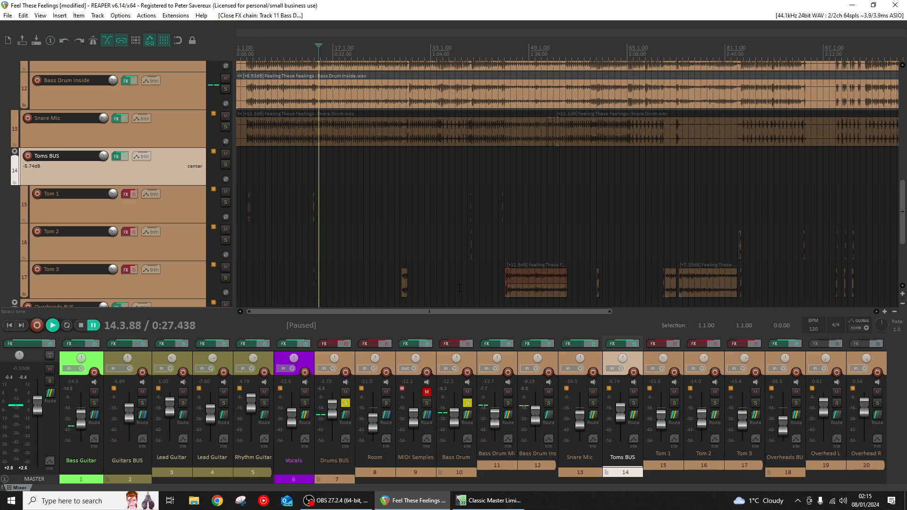
- Insert a new blank track and place it directly above the Bass Drum folder track
left_click_drag(901, 226, 900, 182)
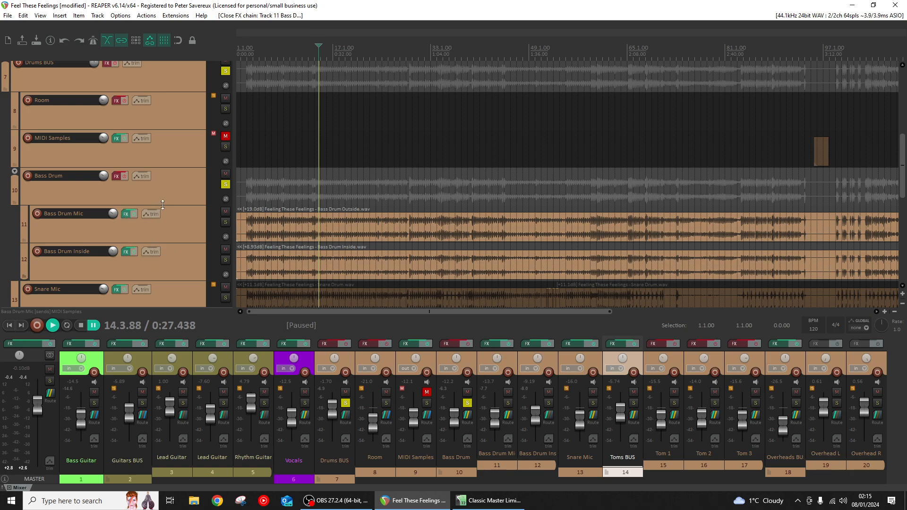
left_click(167, 178)
right_click(166, 178)
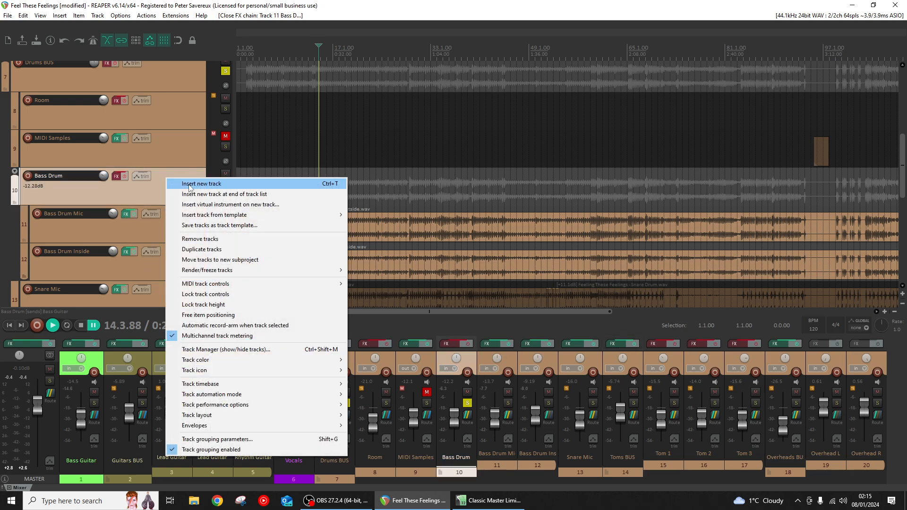
left_click(171, 184)
left_click_drag(153, 171, 154, 170)
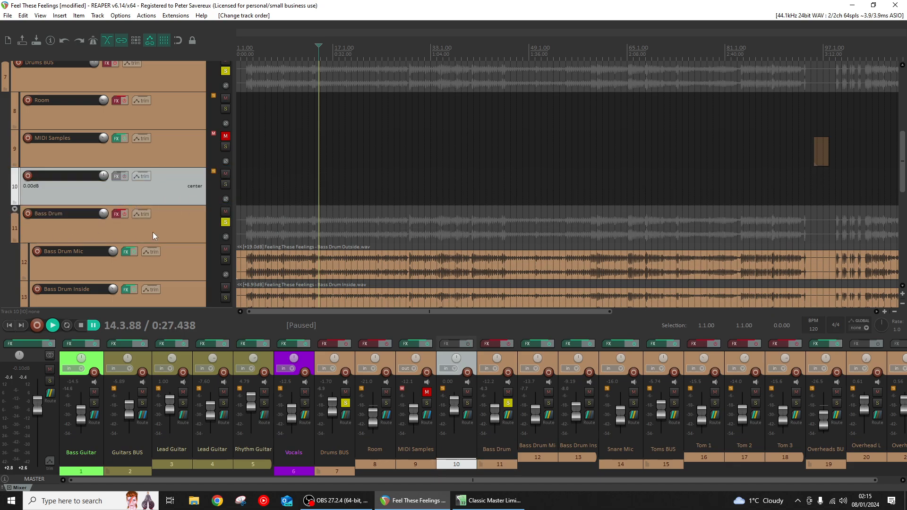
scroll(161, 230, "down", 1)
- Demonstrate moving the Bass Drum track beneath the blank track as a folder child, and remove the blank track
left_click(112, 231)
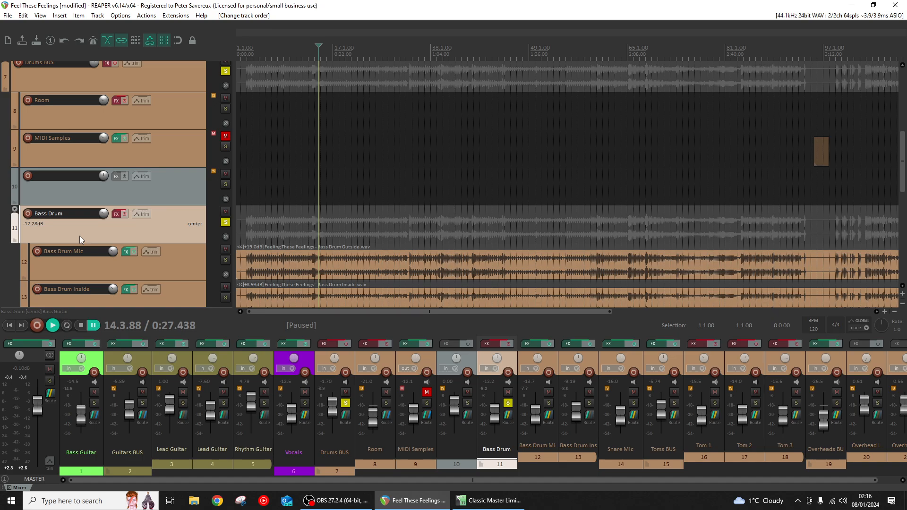
left_click_drag(79, 236, 81, 202)
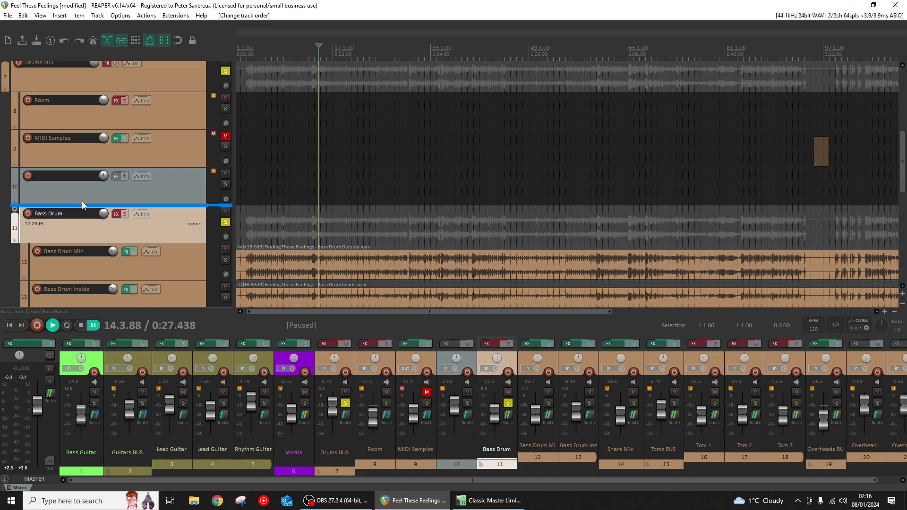
left_click_drag(81, 201, 121, 202)
left_click_drag(204, 192, 203, 192)
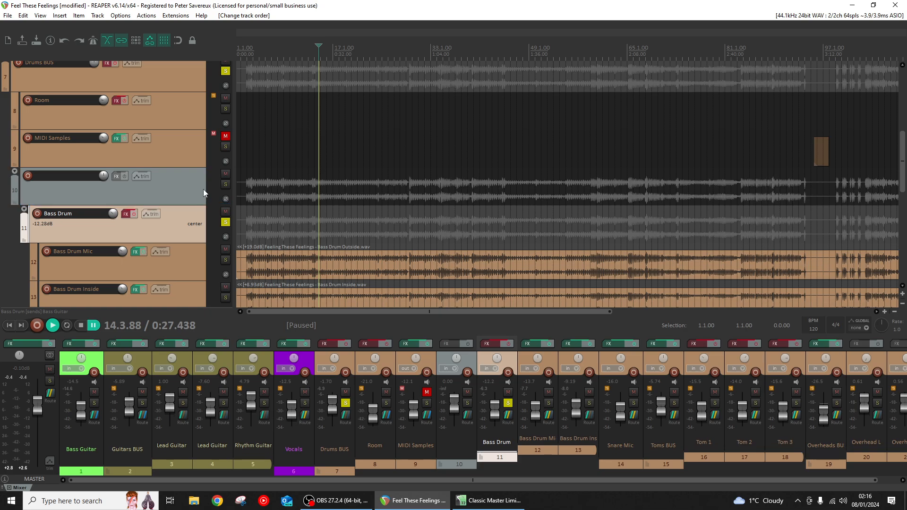
left_click(180, 197)
key("Delete")
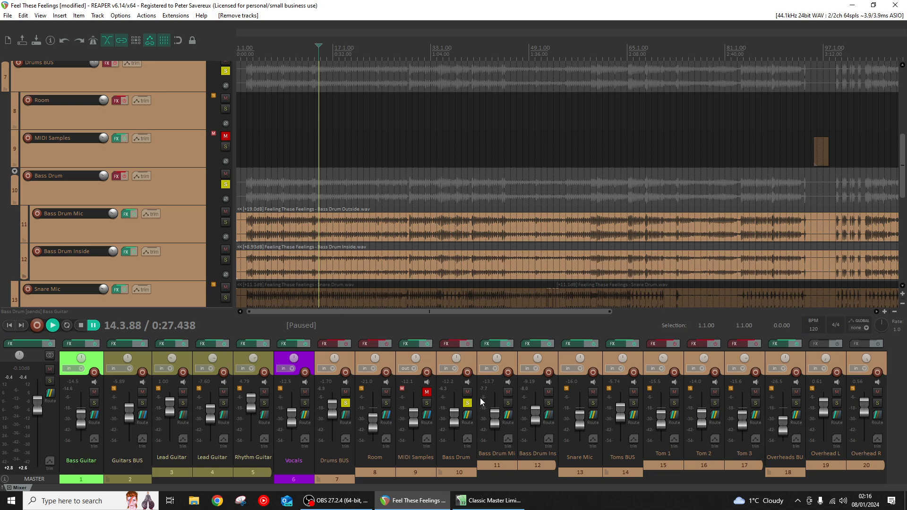
- Play from the song's start, enable the Bass Drum folder's effects and examine its Virtual Mix Rack modules before closing the chain
left_click(466, 345)
left_click(56, 327)
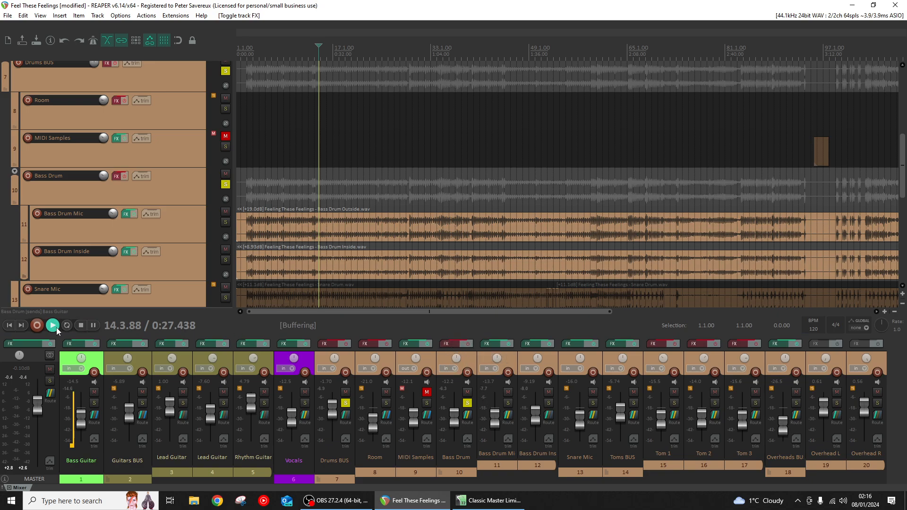
left_click(244, 149)
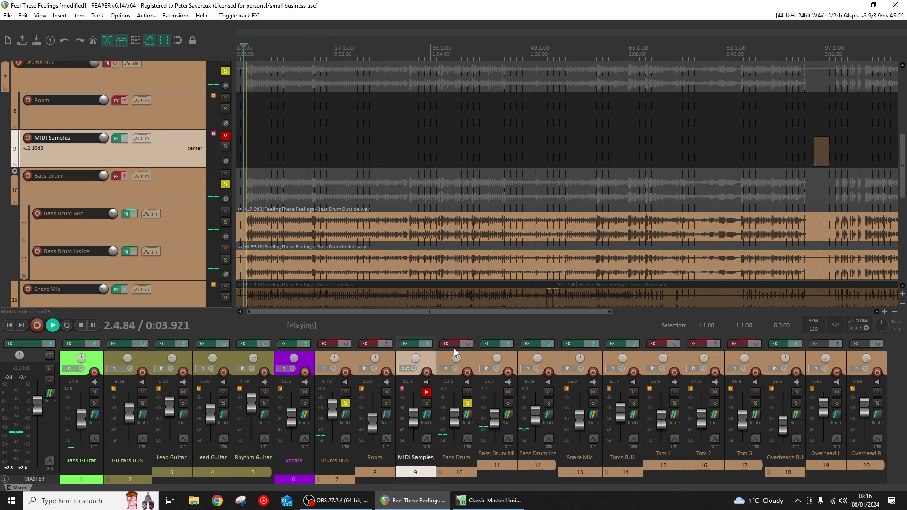
left_click(446, 344)
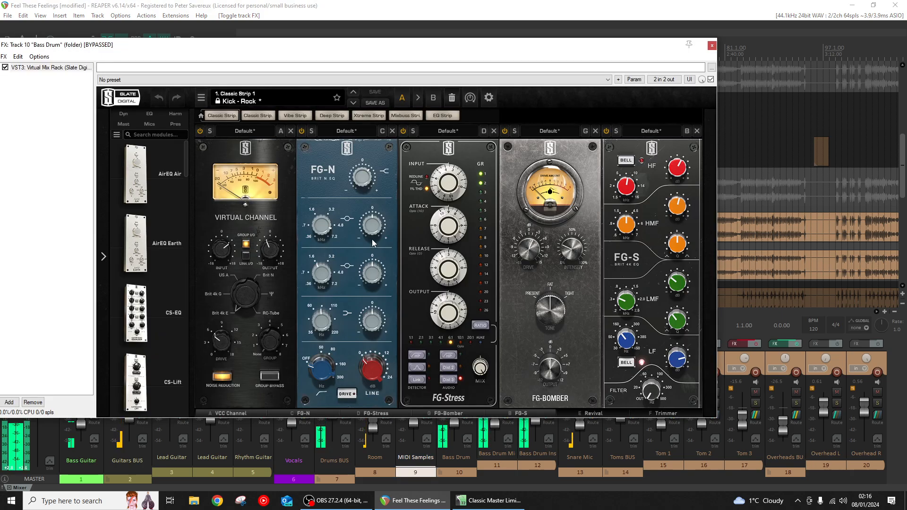
left_click_drag(212, 23, 729, 167)
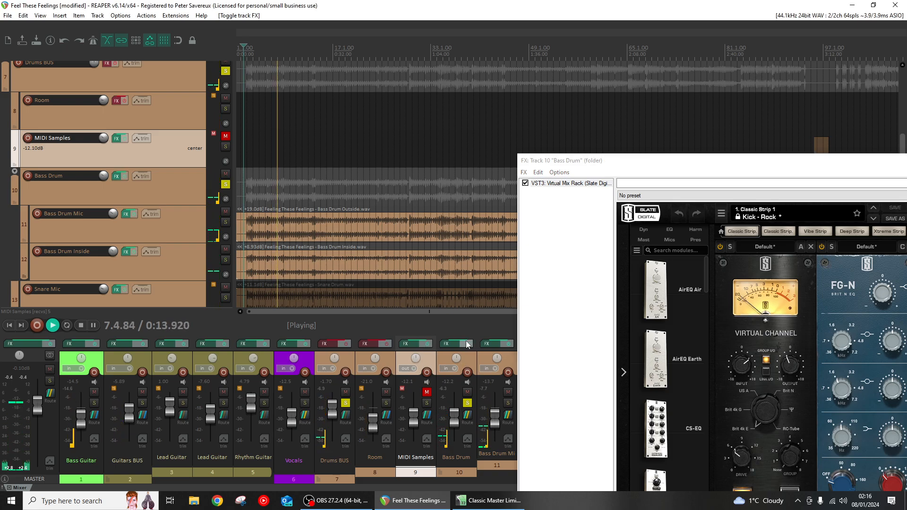
left_click_drag(565, 160, 128, 71)
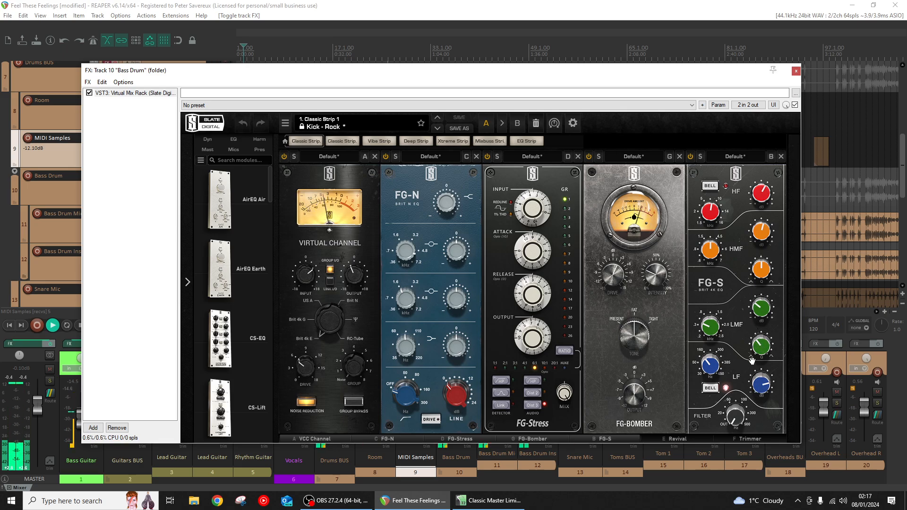
left_click(797, 71)
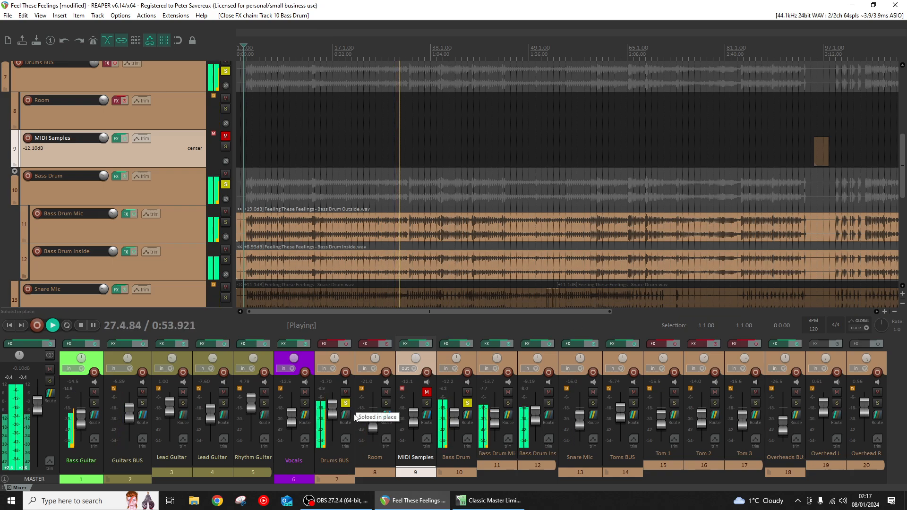
- Unmute MIDI Samples, solo Snare Mic and Overheads BUS alongside the Bass Drum, and stop playback
left_click(427, 392)
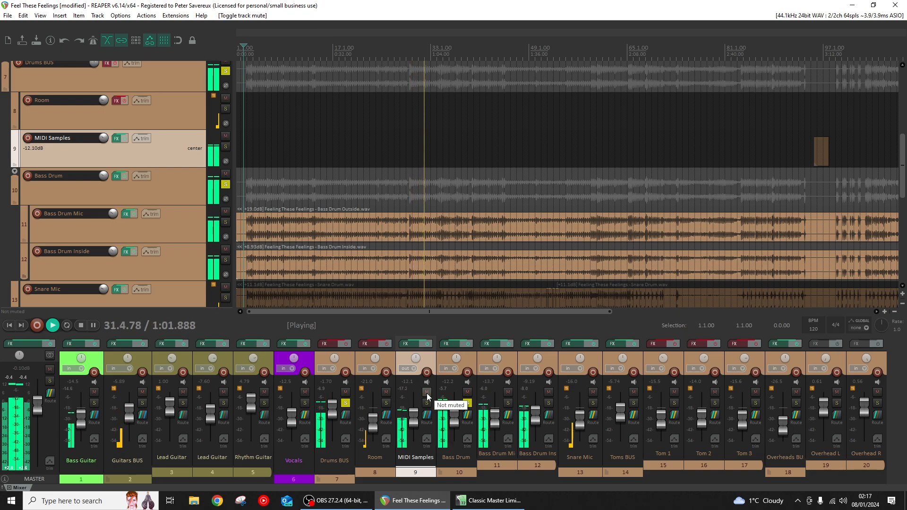
left_click(594, 404)
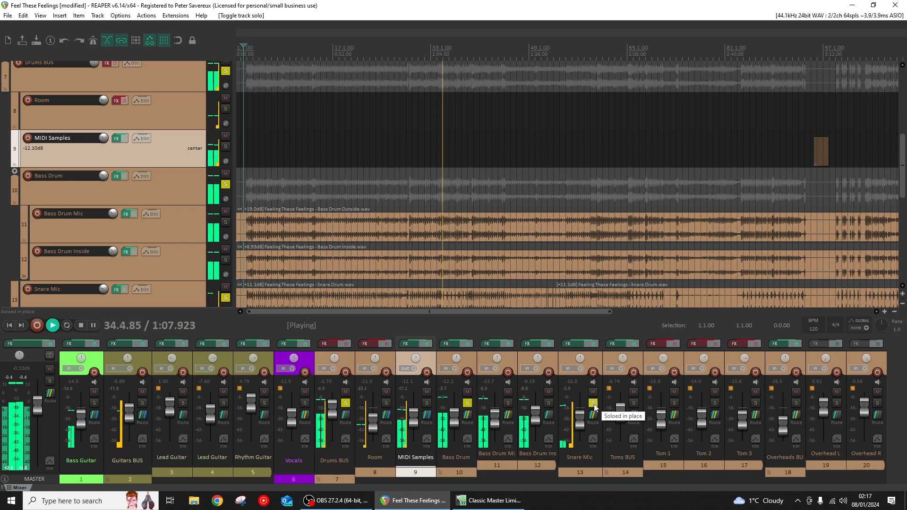
left_click(797, 403)
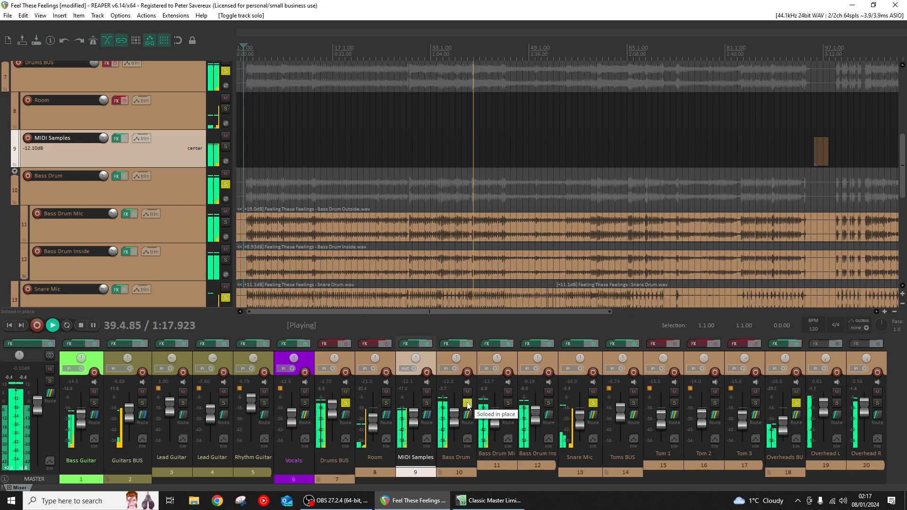
key("space")
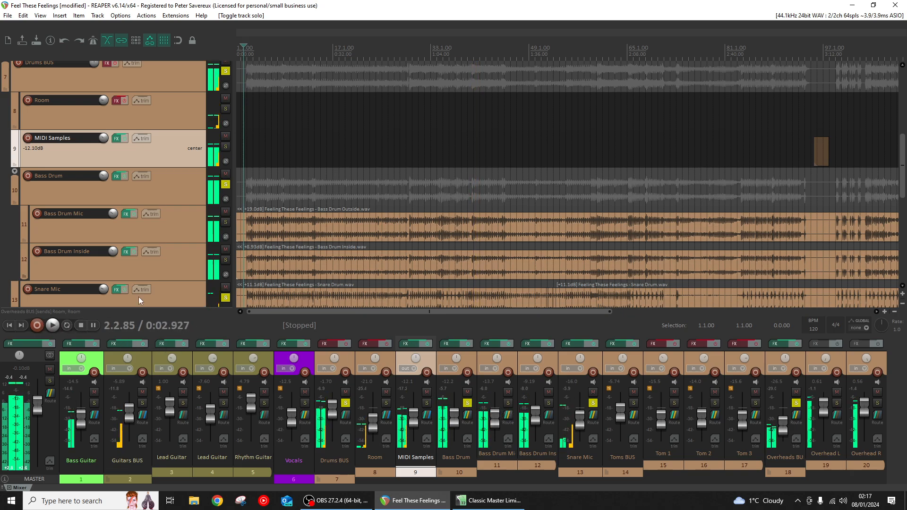
- Bring the tom tracks into view and add Toms BUS to the soloed tracks
scroll(836, 156, "up", 3)
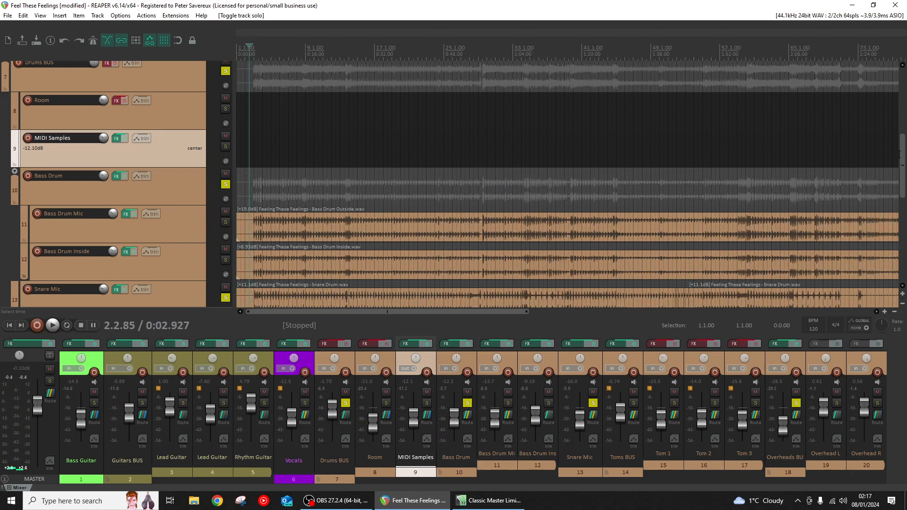
left_click_drag(902, 154, 904, 222)
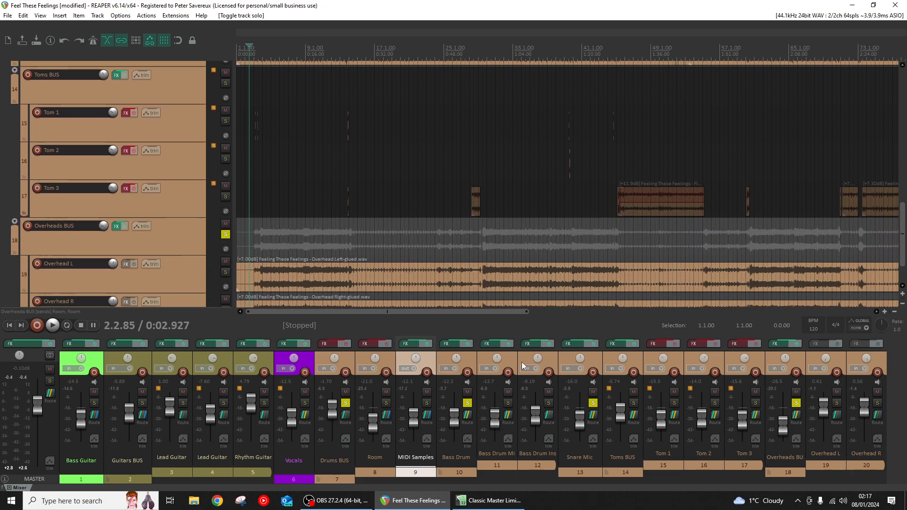
left_click(634, 402)
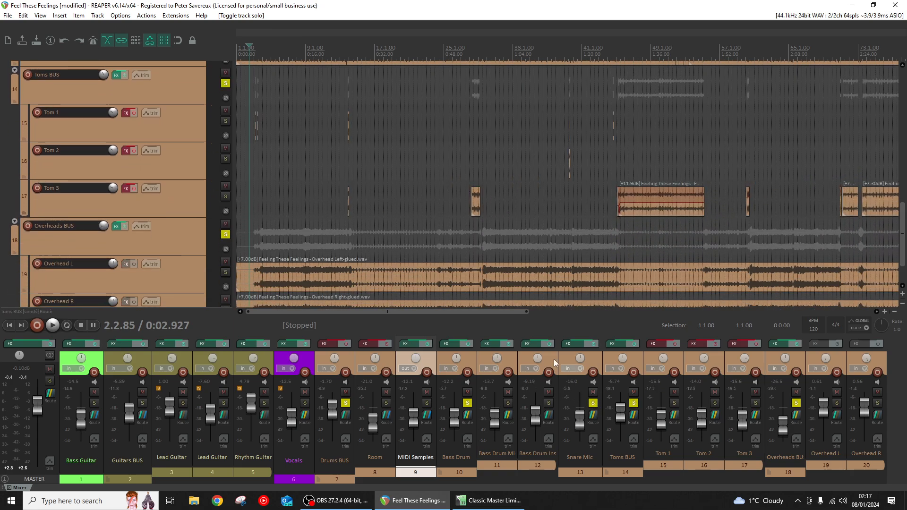
- Examine how the first two Tom 1 hits after bar 3 are cut into short faded clips
scroll(260, 142, "up", 8)
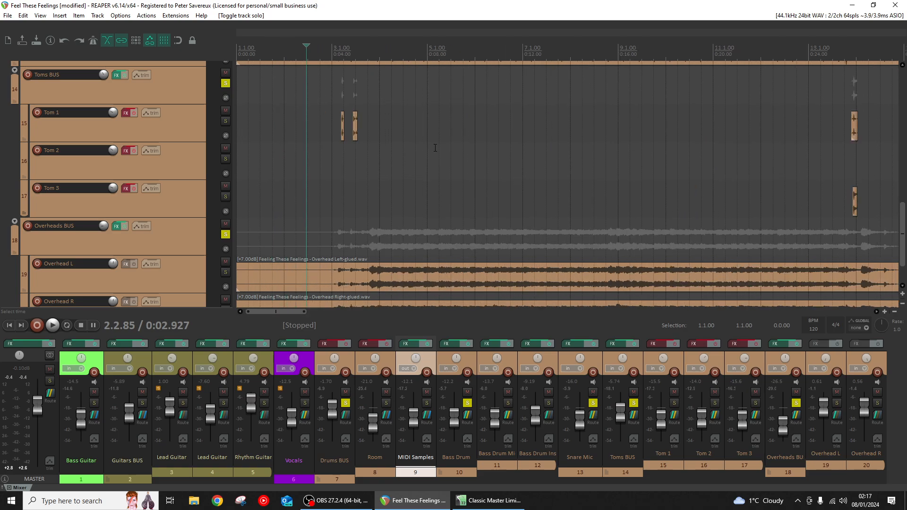
left_click(650, 159)
scroll(574, 177, "up", 3)
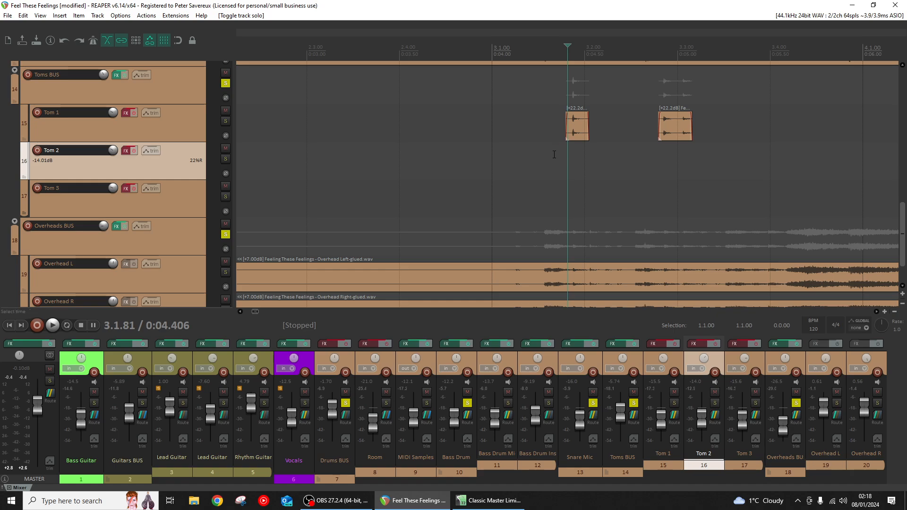
scroll(580, 147, "up", 2)
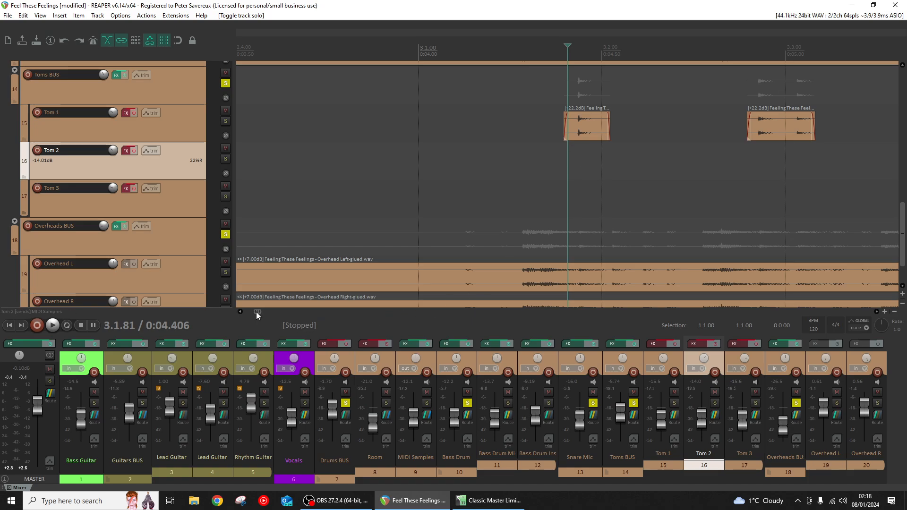
left_click_drag(256, 312, 264, 313)
scroll(362, 163, "down", 2)
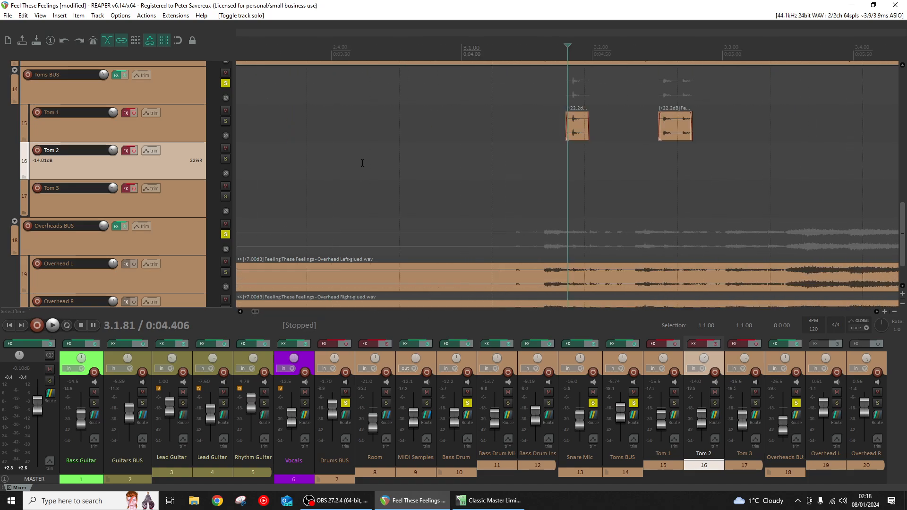
scroll(363, 163, "down", 6)
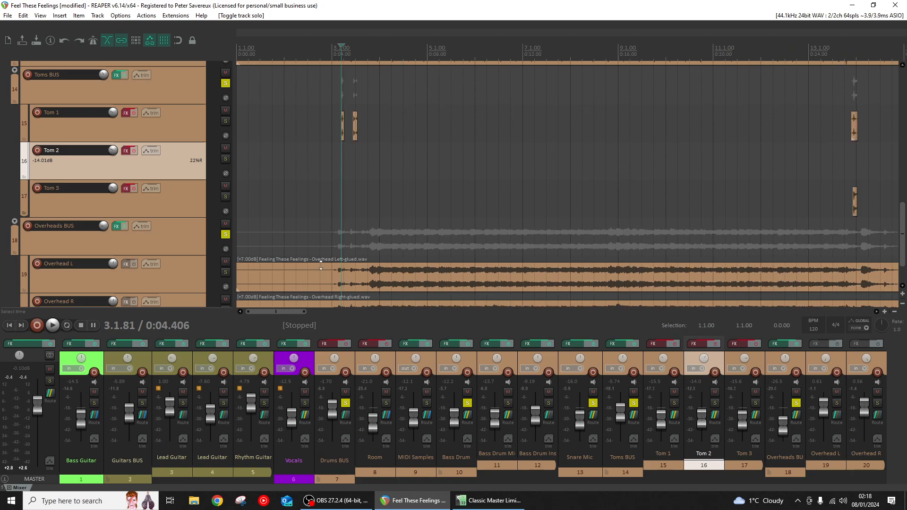
- Examine the trimmed Tom 1 and Tom 3 clips just before bar 14
left_click_drag(285, 313, 310, 314)
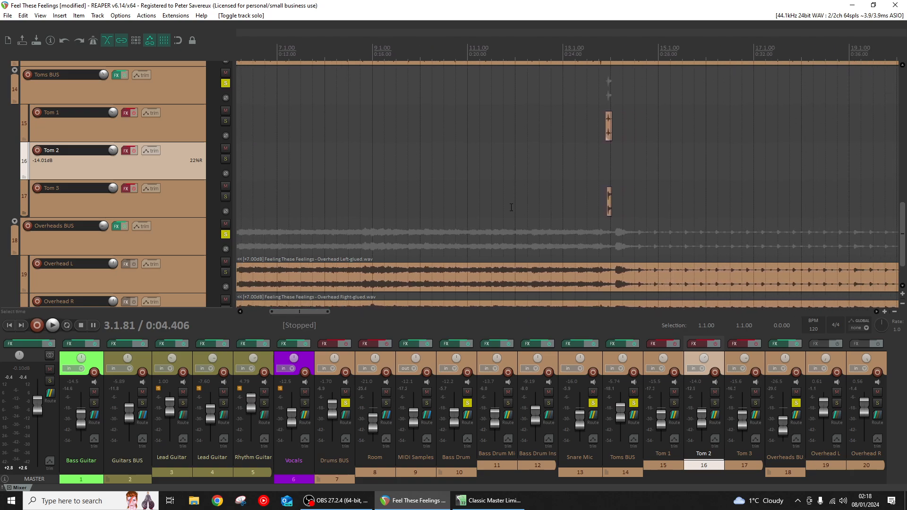
left_click(605, 148)
scroll(569, 189, "up", 5)
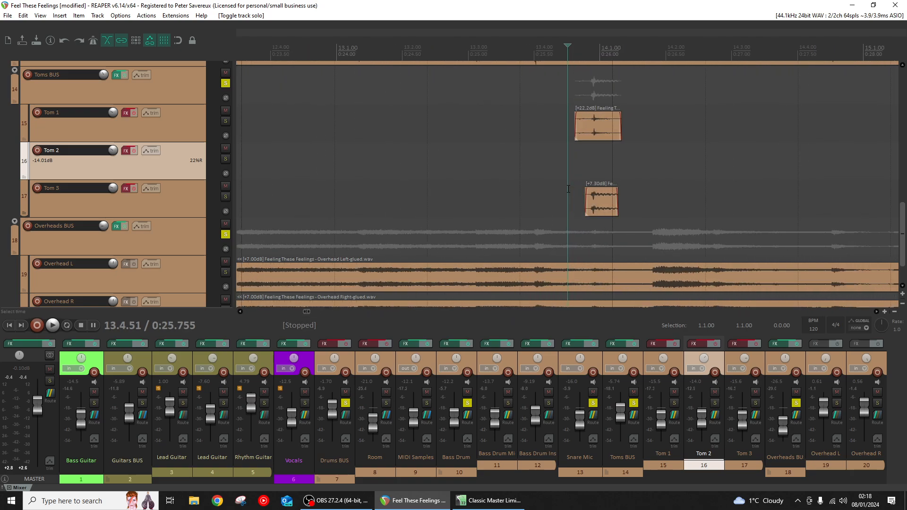
scroll(495, 192, "up", 2)
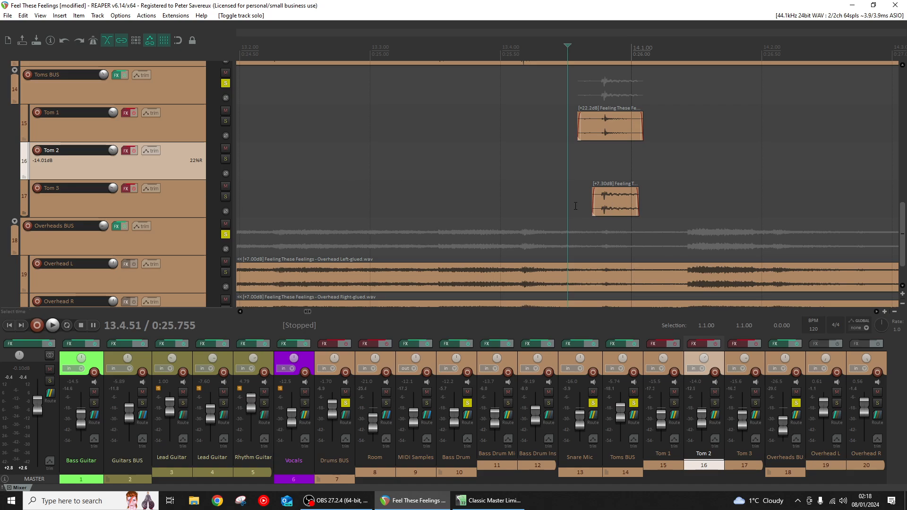
scroll(484, 222, "down", 8)
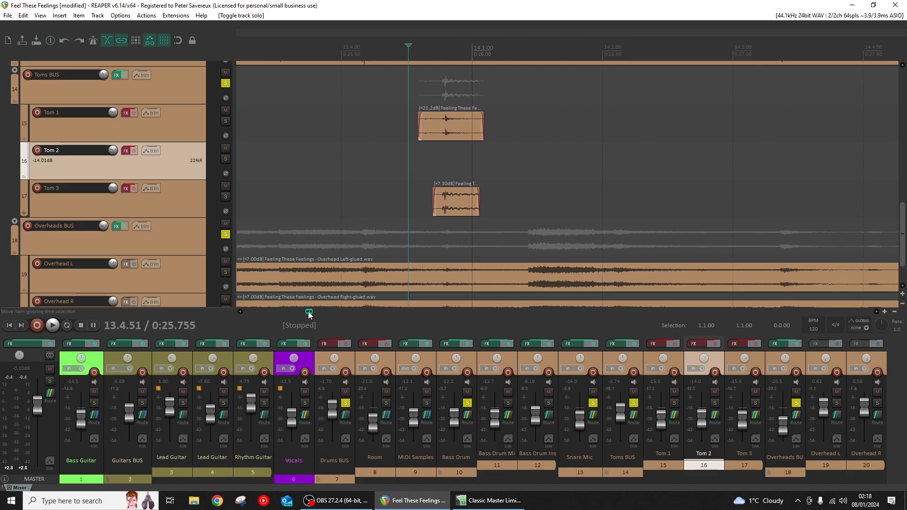
scroll(637, 197, "down", 2)
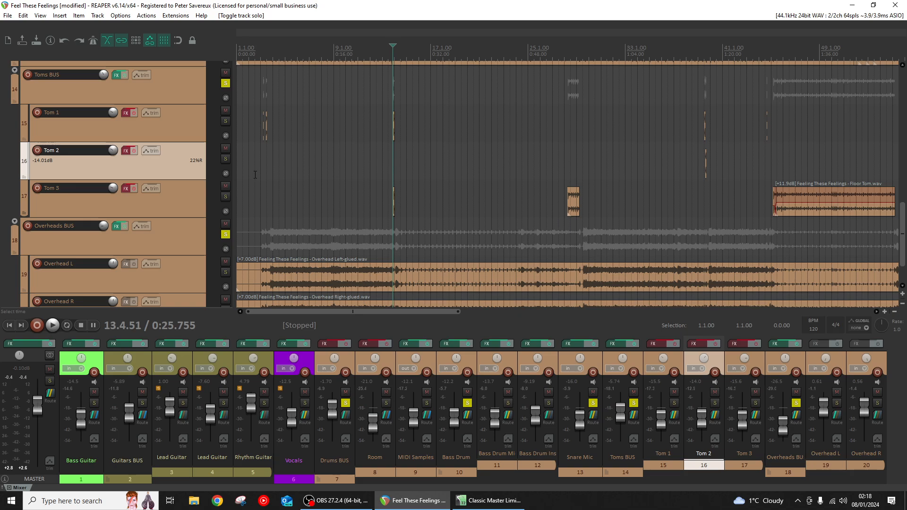
- Play from near the song's start and enable the effects on Tom 1, Tom 2 and Tom 3
left_click(255, 175)
left_click(52, 325)
scroll(343, 167, "up", 5)
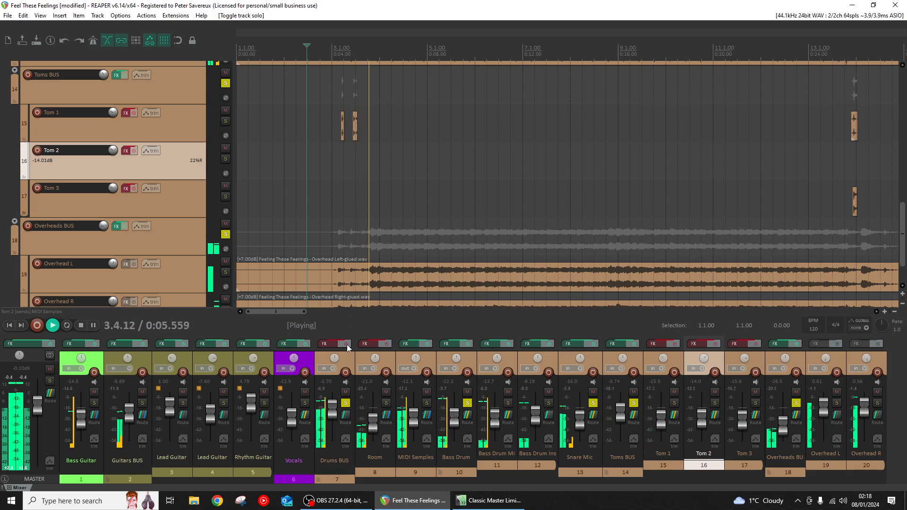
left_click(674, 344)
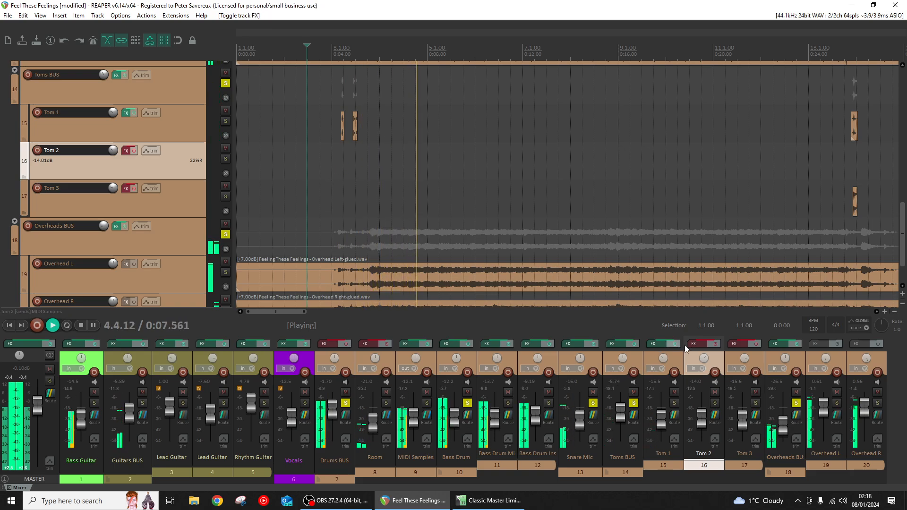
left_click(715, 344)
left_click(758, 345)
- Audition the processed toms at the opening Tom 1 hits and at the Tom 1 and Tom 2 fill near bar 39
left_click(298, 199)
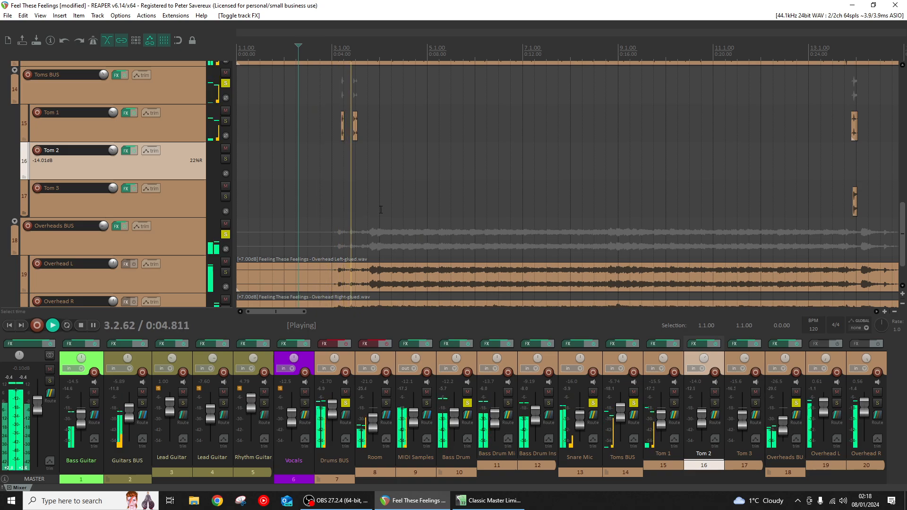
scroll(737, 162, "down", 6)
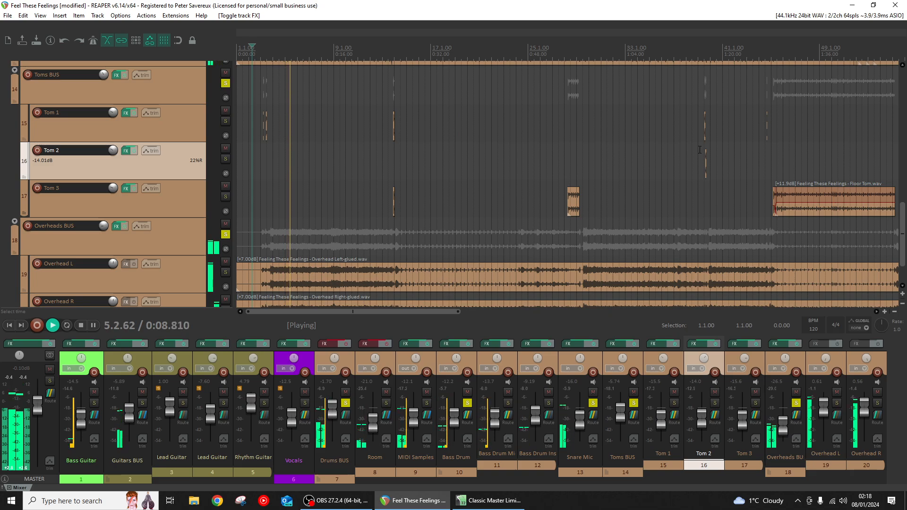
left_click(699, 189)
scroll(616, 199, "up", 9)
scroll(358, 155, "down", 6)
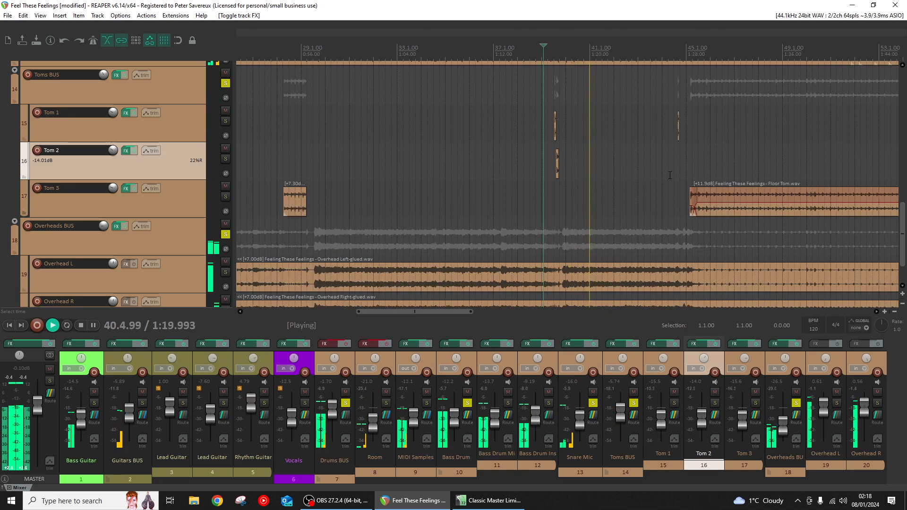
- Audition the processed Tom 3 part from bar 45, replay from just before the fill near bar 39, and stop playback
scroll(675, 164, "up", 6)
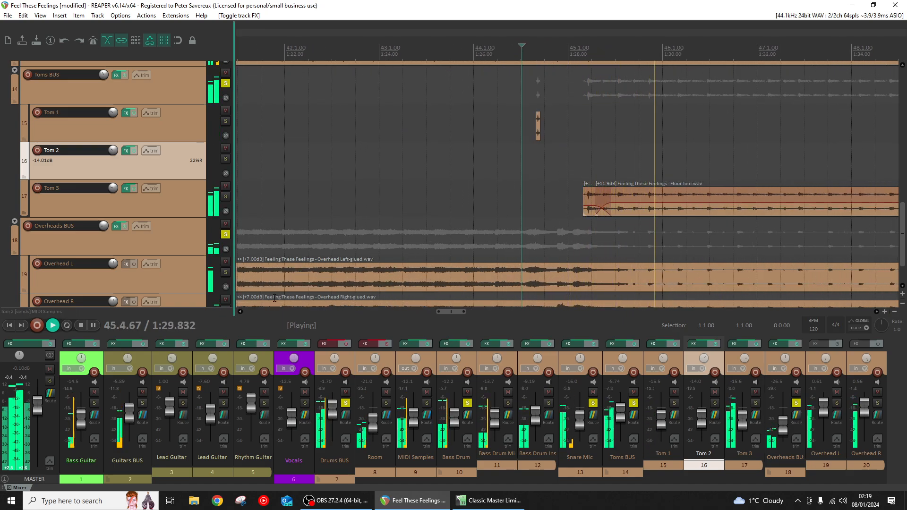
left_click_drag(457, 312, 463, 311)
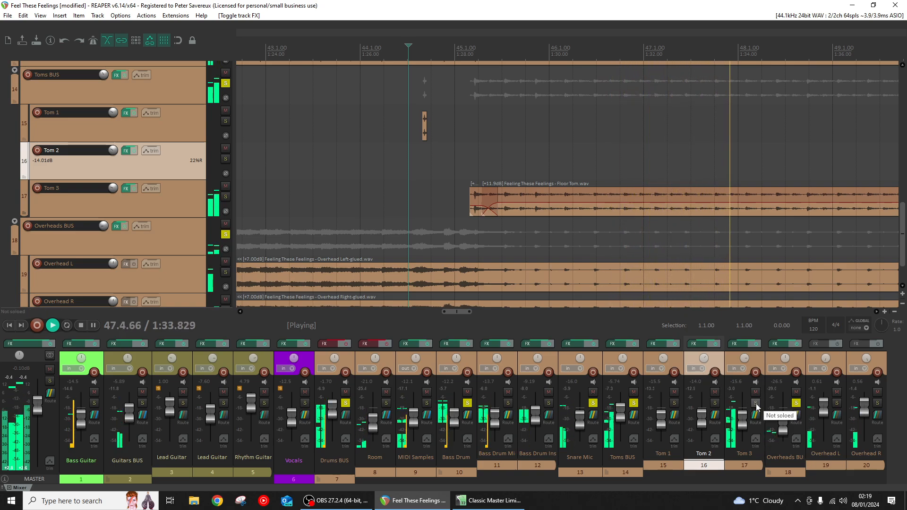
scroll(416, 179, "down", 3)
scroll(416, 178, "down", 3)
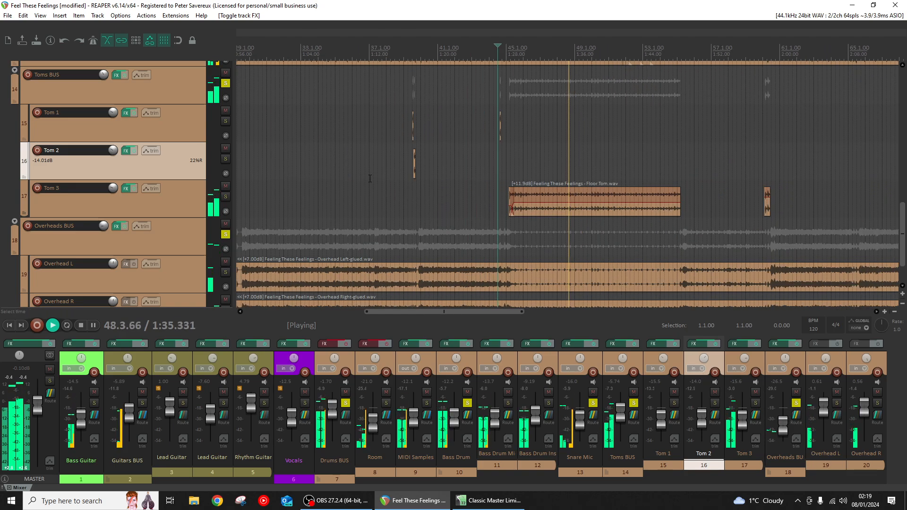
left_click(407, 198)
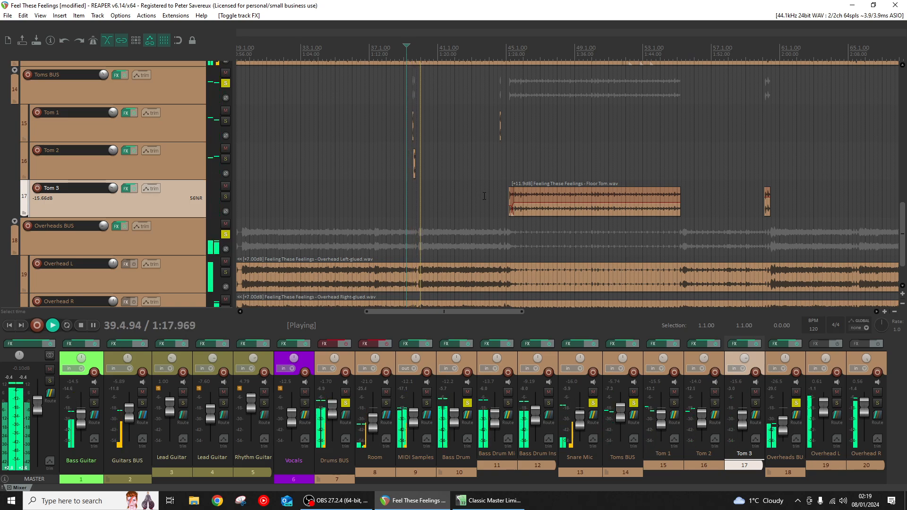
scroll(484, 198, "up", 3)
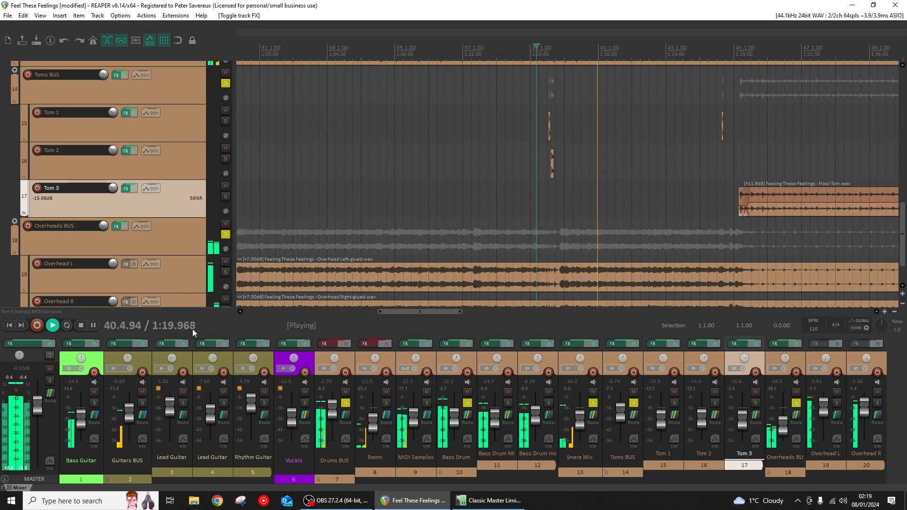
left_click(82, 327)
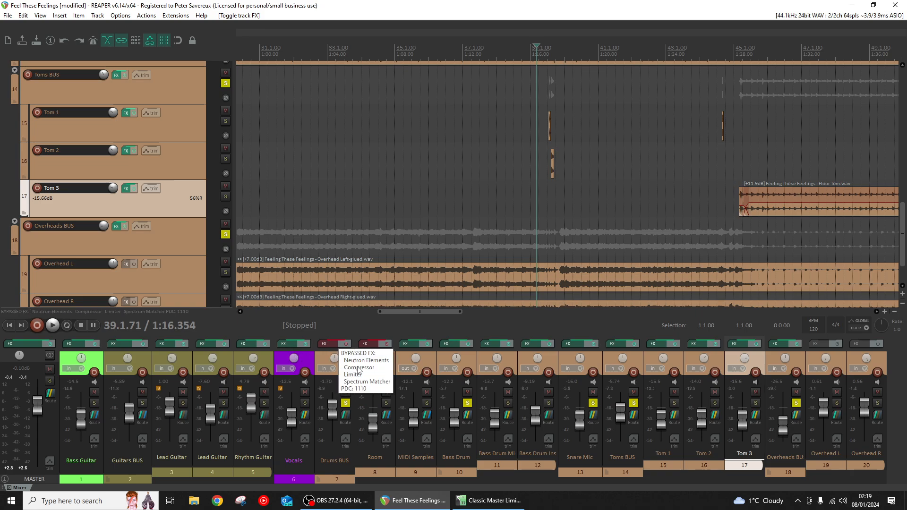
- Examine the Room track's routing and receives, and display its Classic Reverb and the full preset name
left_click_drag(391, 313, 269, 312)
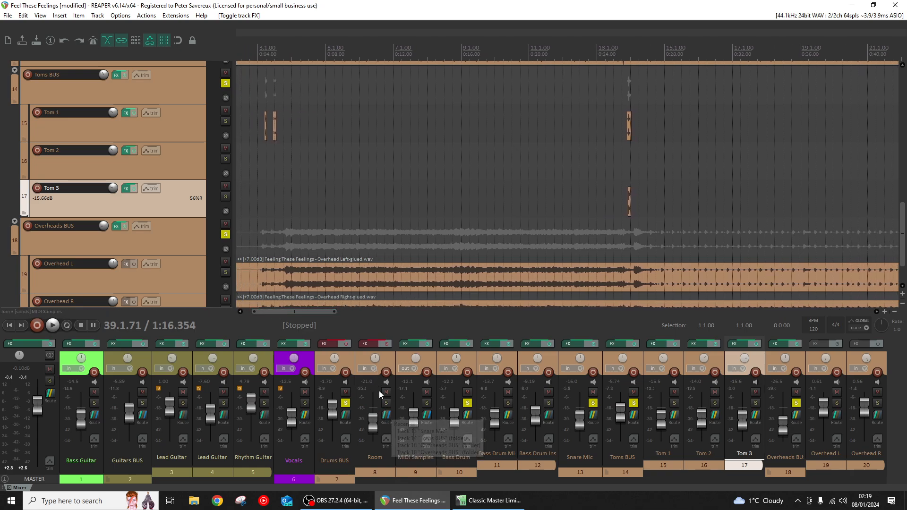
left_click(386, 417)
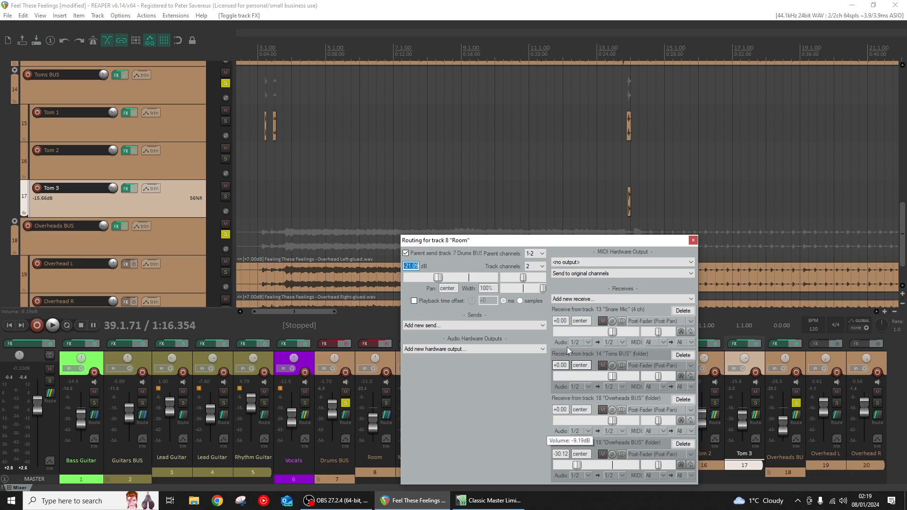
left_click(693, 242)
left_click(374, 342)
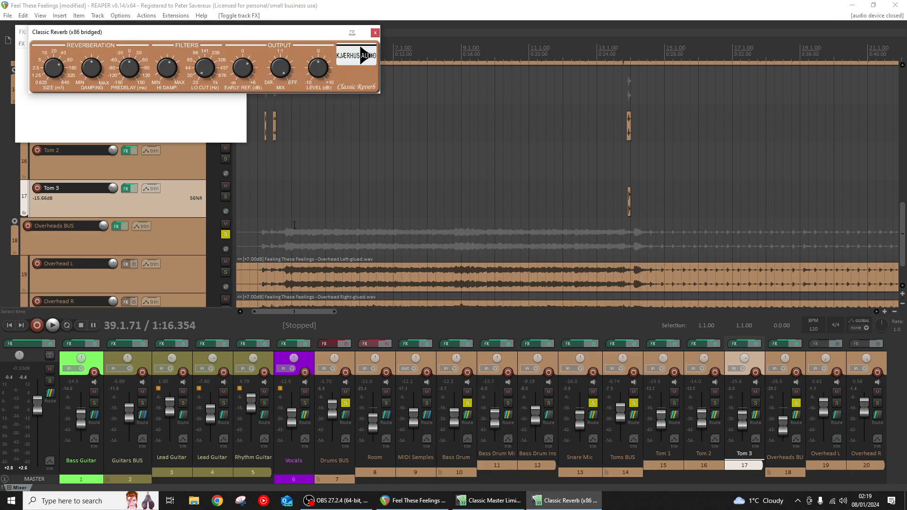
left_click_drag(151, 30, 424, 96)
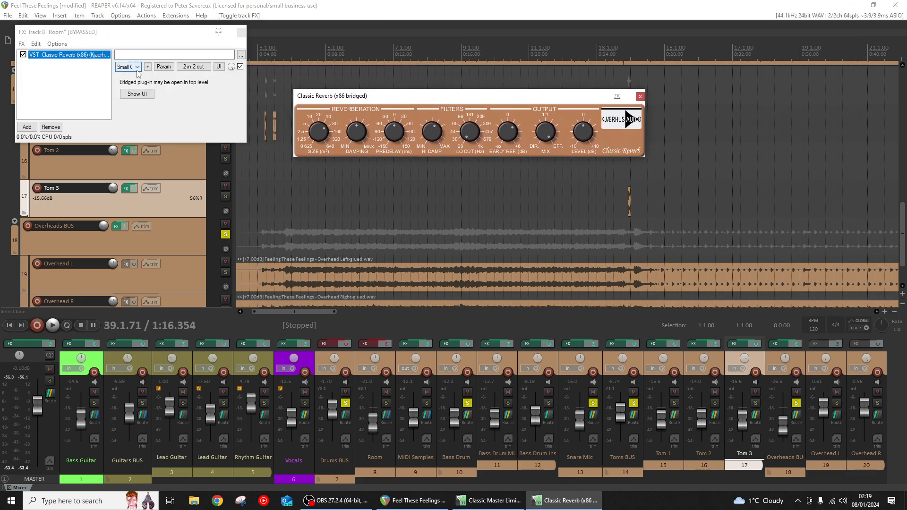
left_click_drag(247, 111, 284, 111)
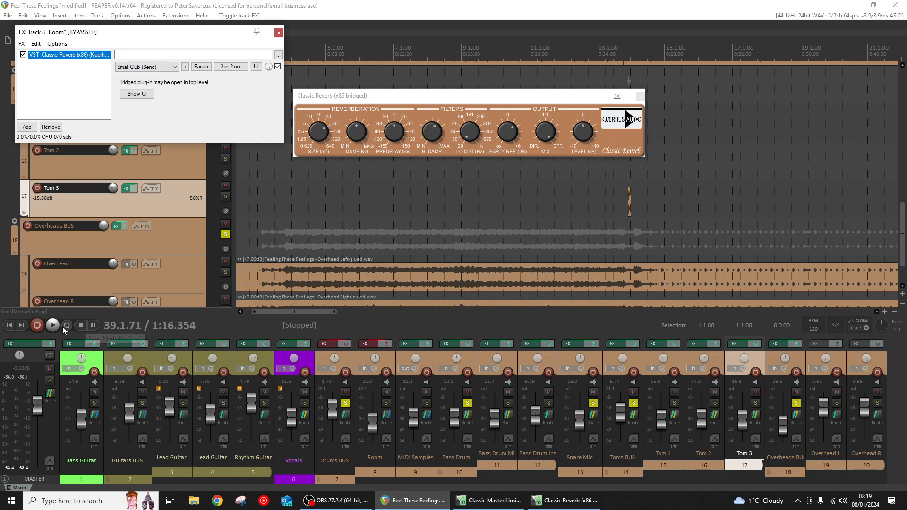
- Enable the Room track's effects, compare the drums without and with Room soloed during playback, and close its effects windows
left_click(386, 405)
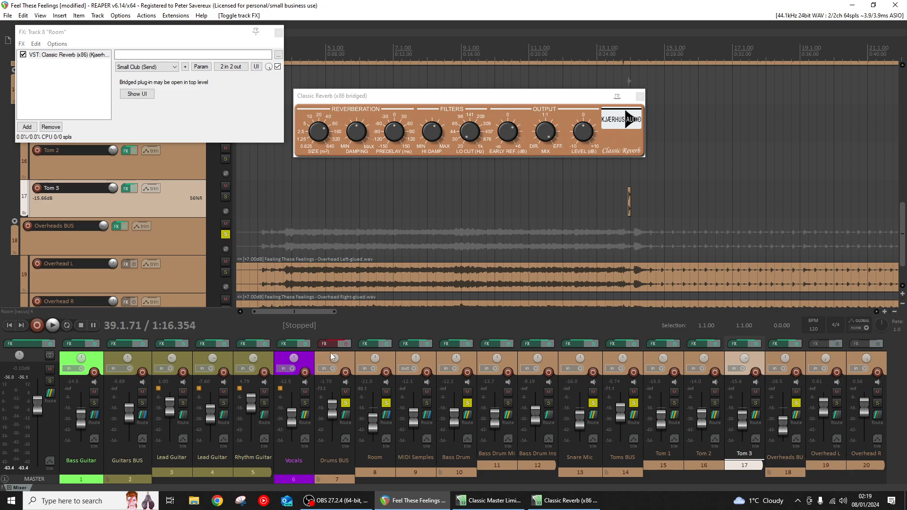
key("space")
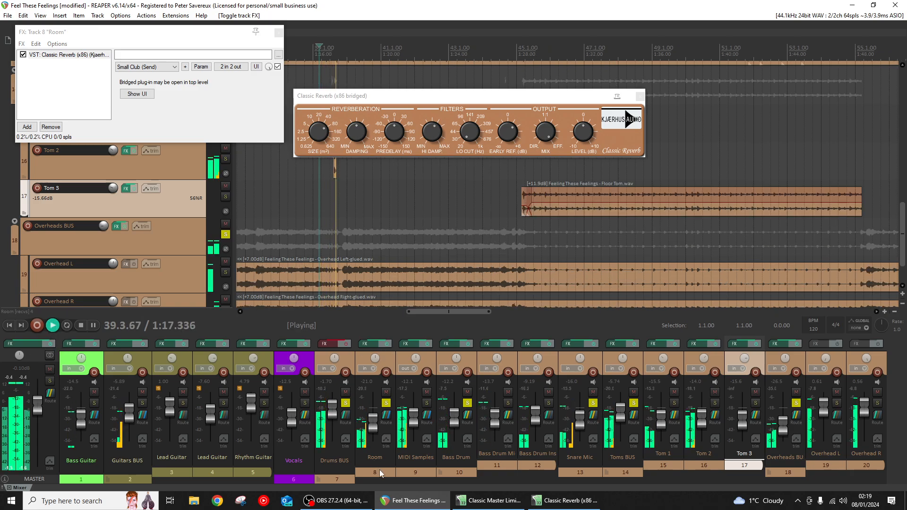
left_click(386, 404)
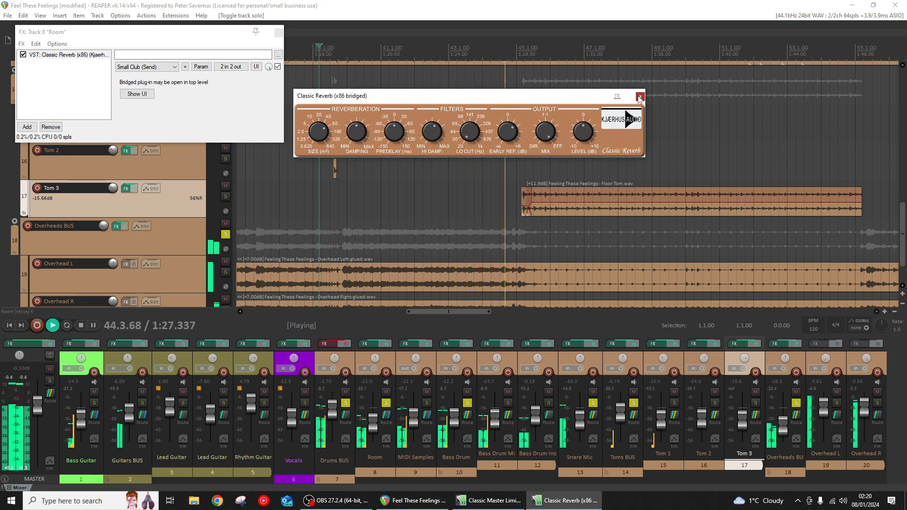
left_click(256, 66)
left_click(279, 33)
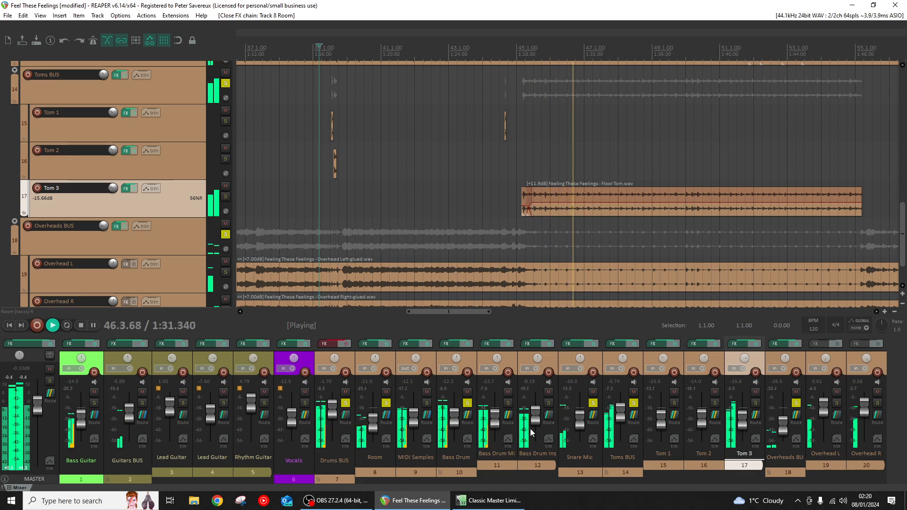
key("space")
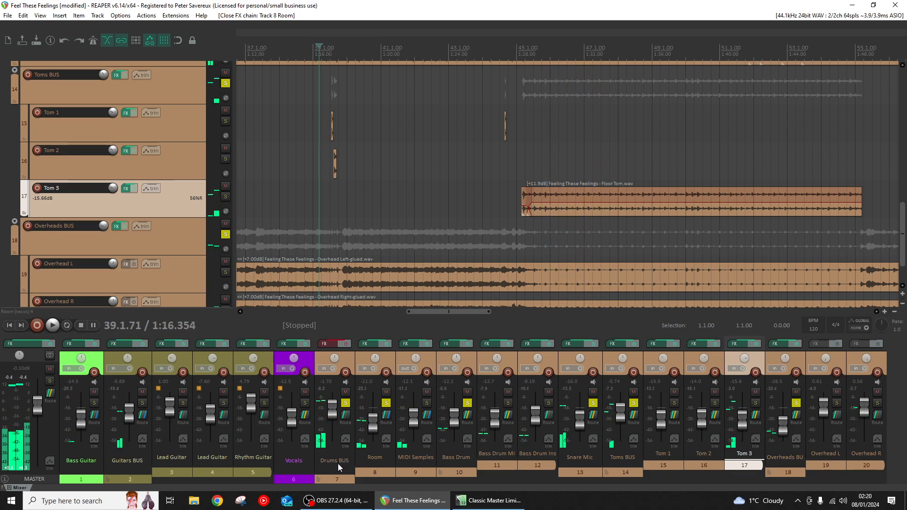
- Return to the song start, switch off all four plug-ins in the Drums BUS effects chain, and display Neutron Elements
left_click(9, 326)
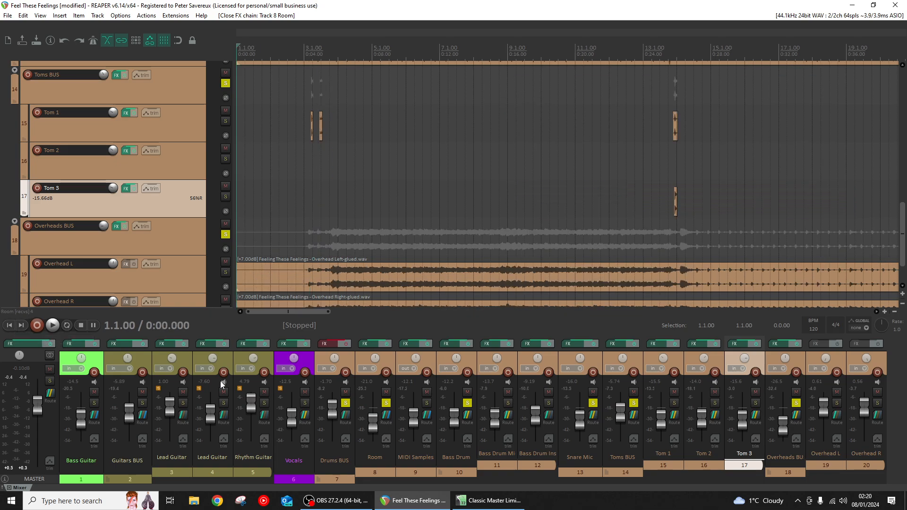
left_click(333, 344)
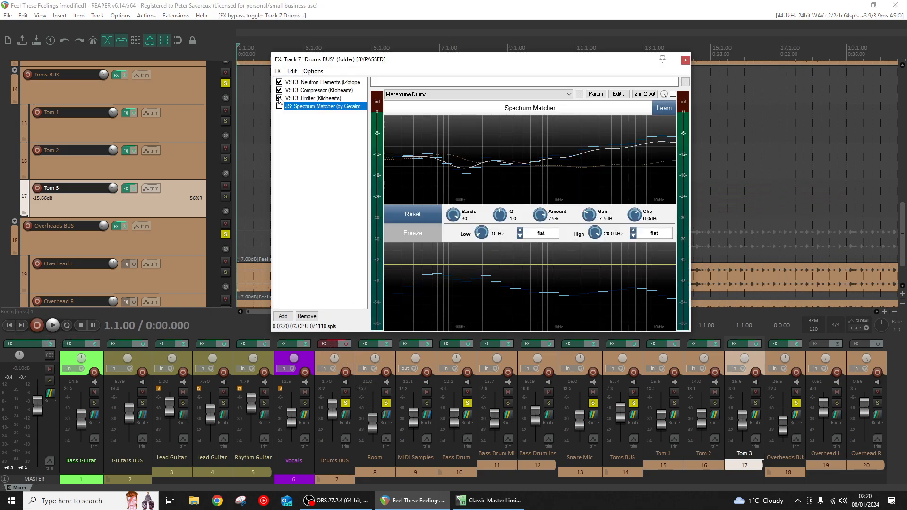
left_click_drag(353, 63, 450, 68)
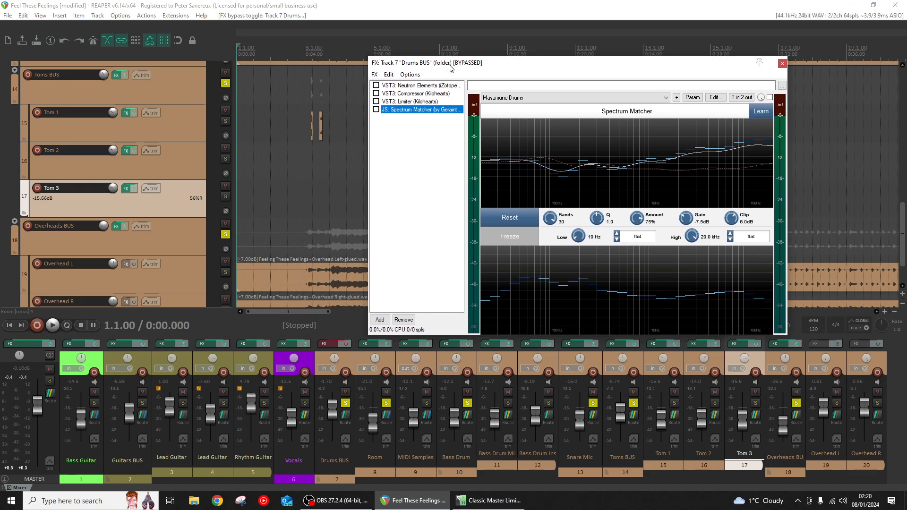
left_click(399, 87)
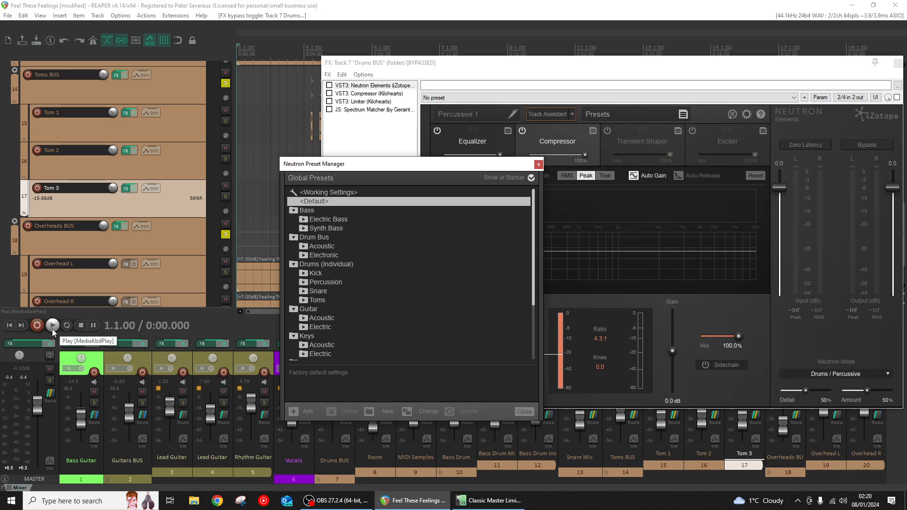
left_click(538, 165)
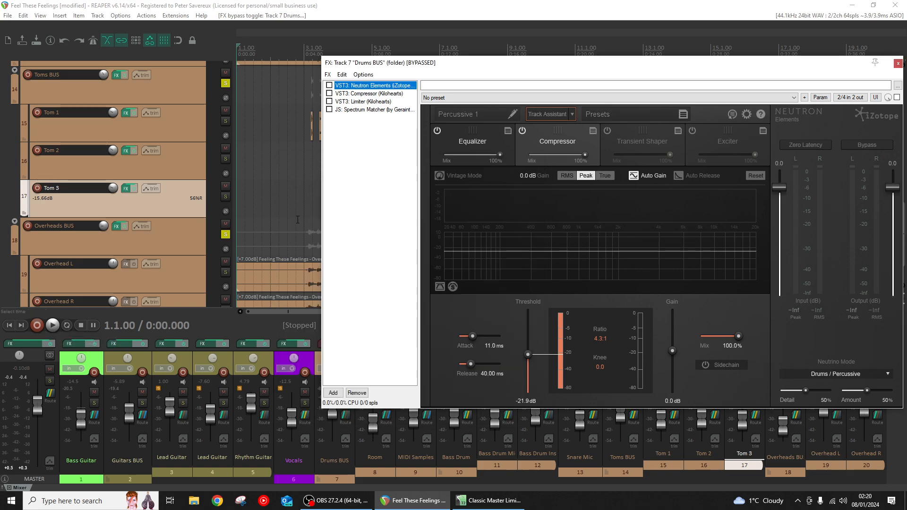
left_click_drag(454, 64, 528, 101)
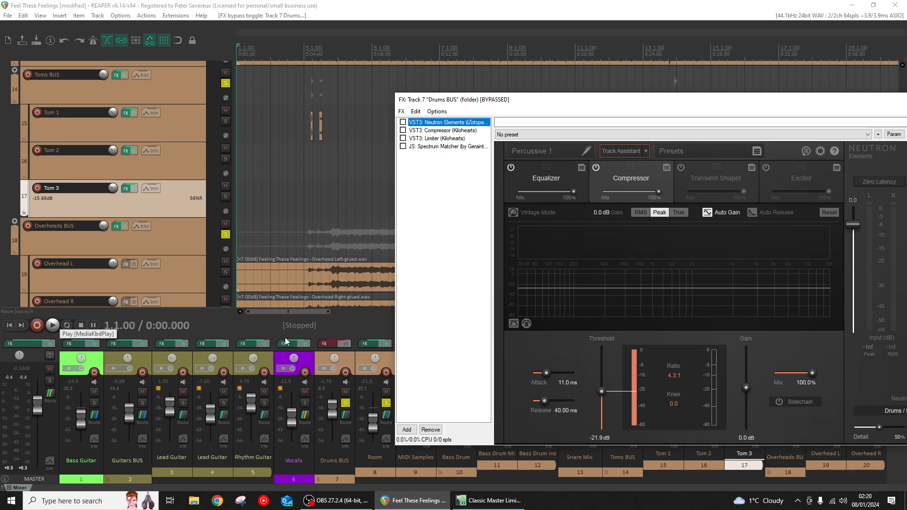
- Enable the Drums BUS effects chain, play from the start, review Neutron's Equalizer and Compressor, and activate Neutron Elements
left_click(346, 344)
left_click(48, 327)
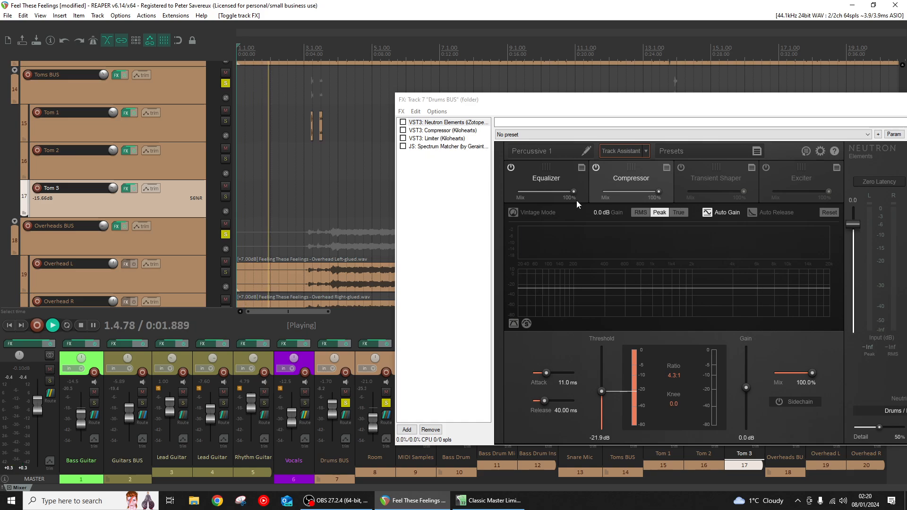
left_click(564, 178)
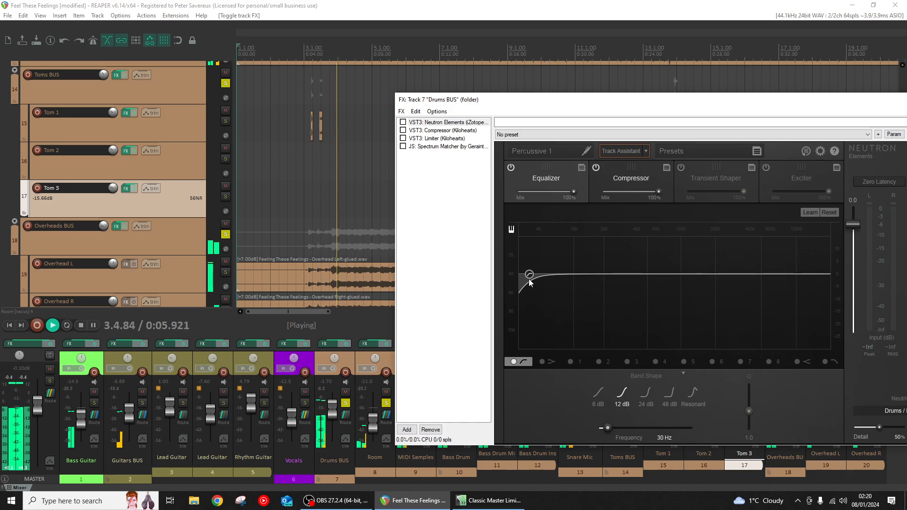
left_click(621, 183)
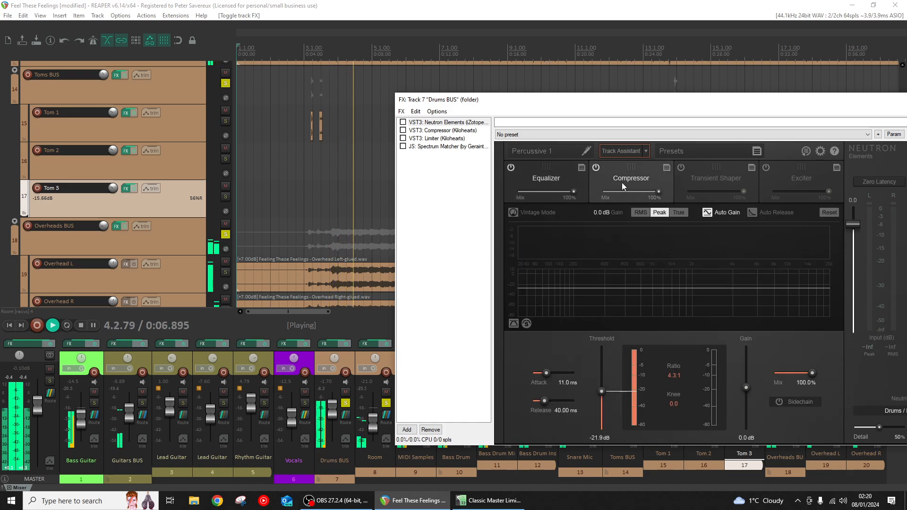
left_click(403, 122)
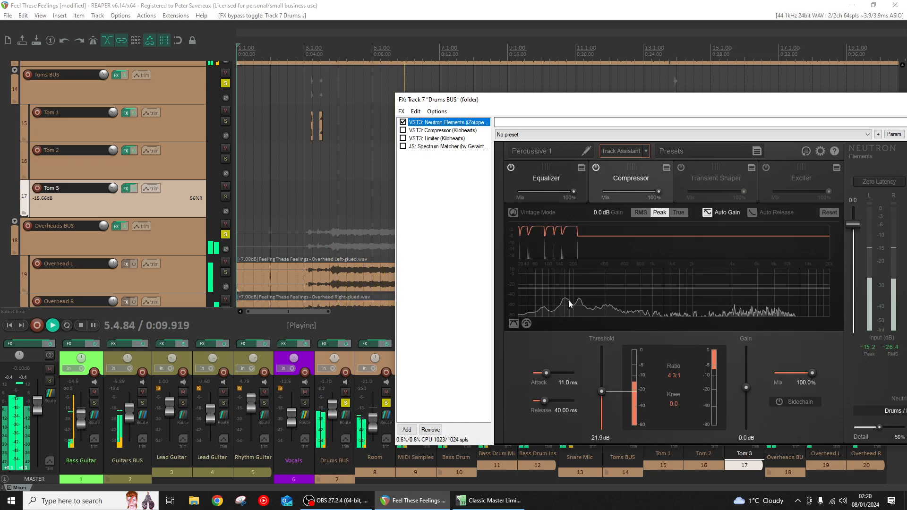
- Activate the Kilohearts Compressor and Limiter on the Drums BUS during playback
left_click_drag(648, 101, 598, 88)
left_click(394, 117)
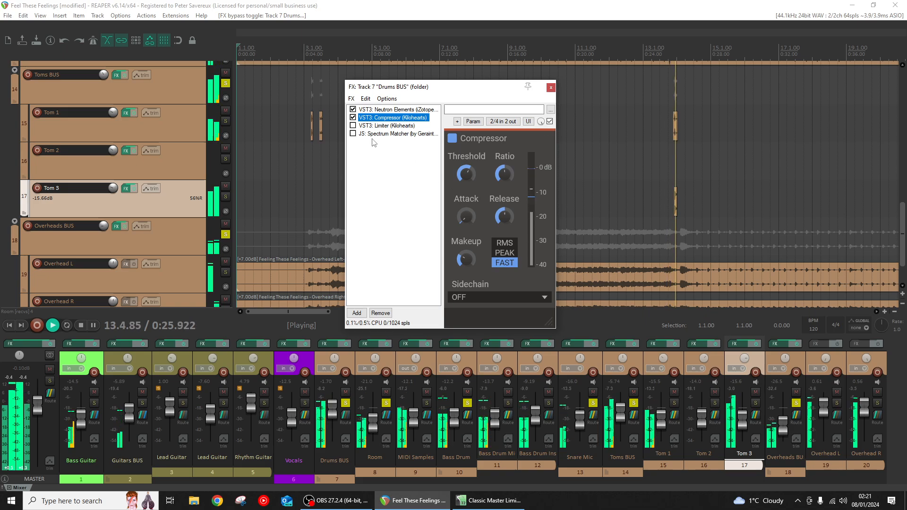
left_click(358, 126)
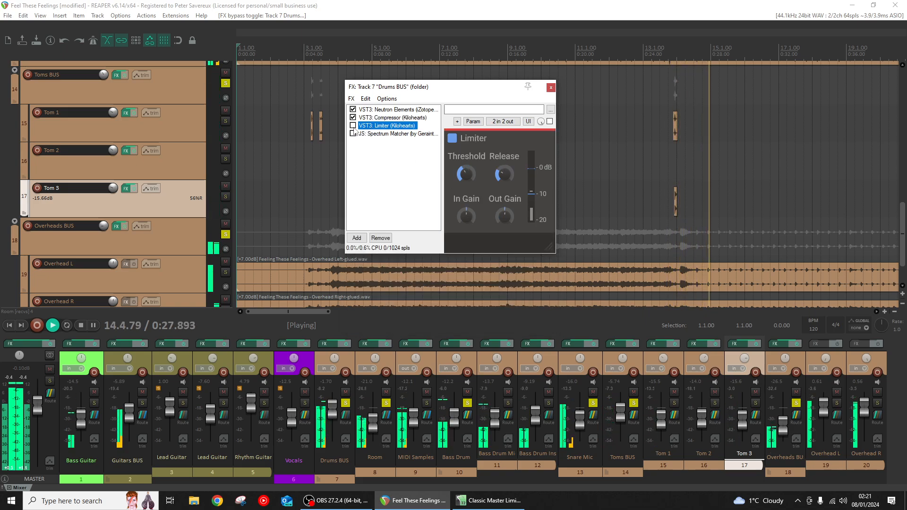
left_click(353, 126)
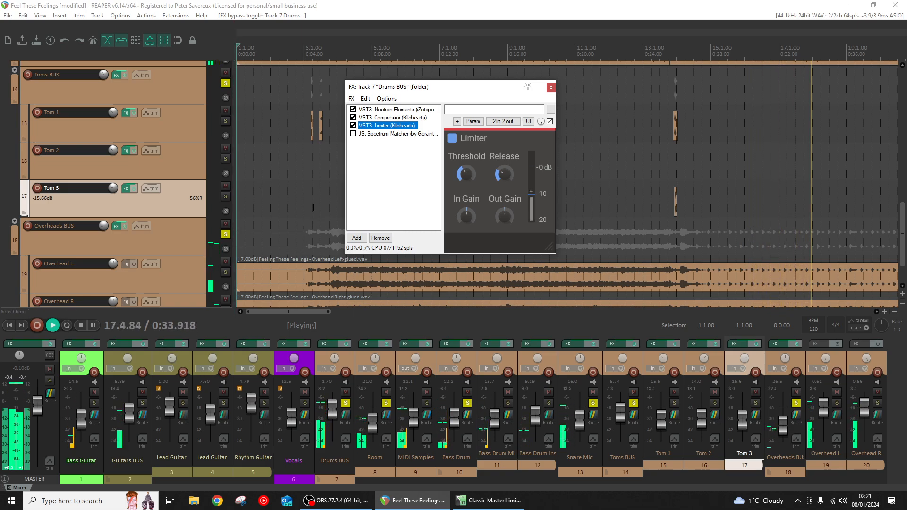
- Activate Spectrum Matcher with the Masamune Drums preset on the Drums BUS and close the effects chain
left_click(352, 135)
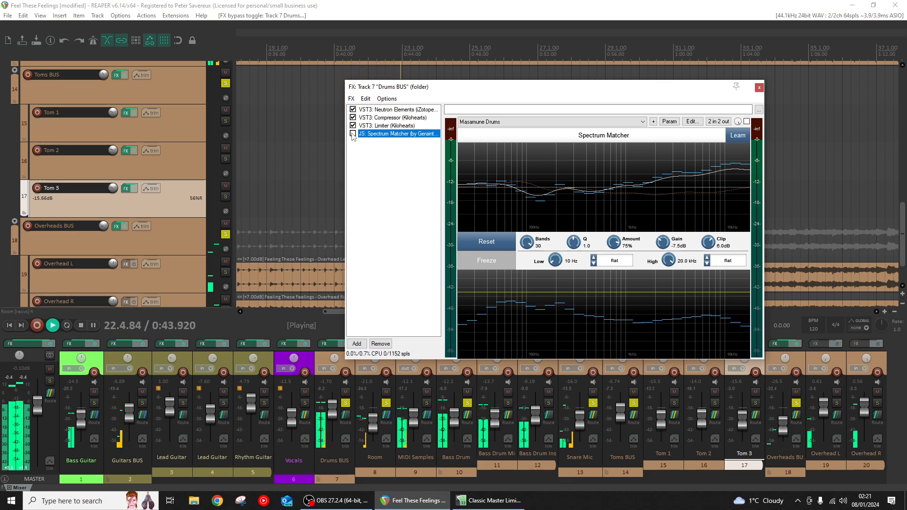
left_click(352, 134)
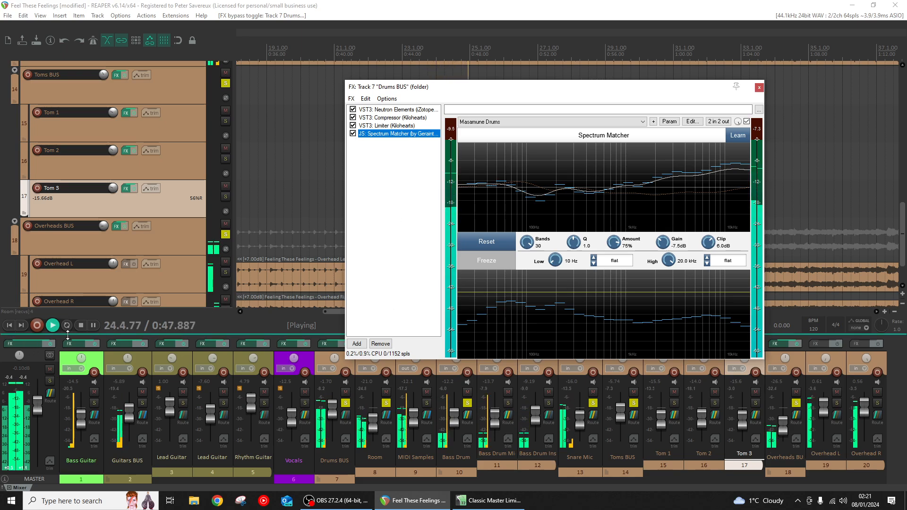
left_click(759, 88)
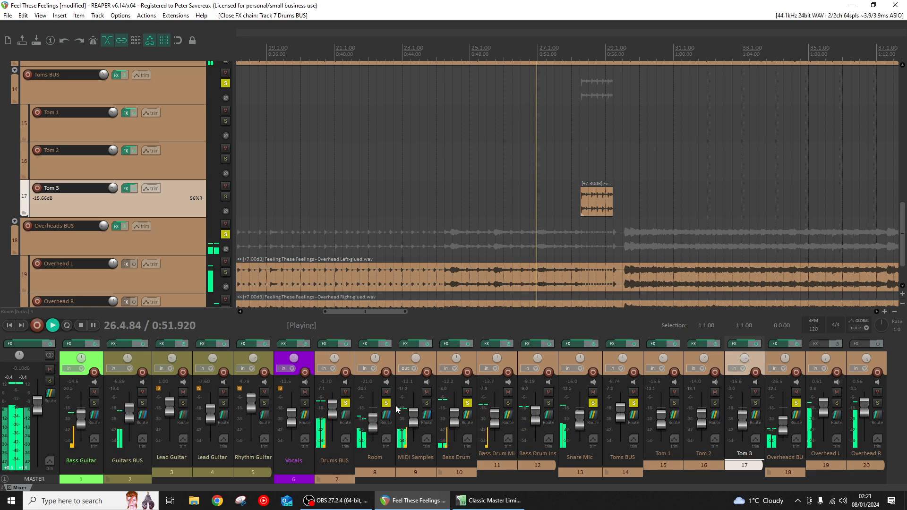
- Unsolo Room, Bass Drum, Snare Mic, Toms BUS and Overheads BUS, and audition the drums with only Drums BUS soloed
left_click(468, 403)
left_click(467, 403)
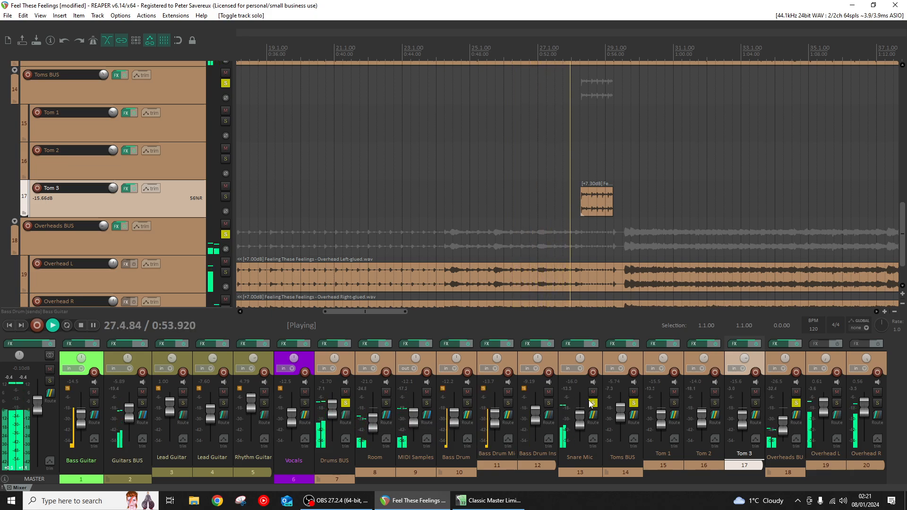
left_click(593, 403)
left_click(634, 403)
left_click(797, 403)
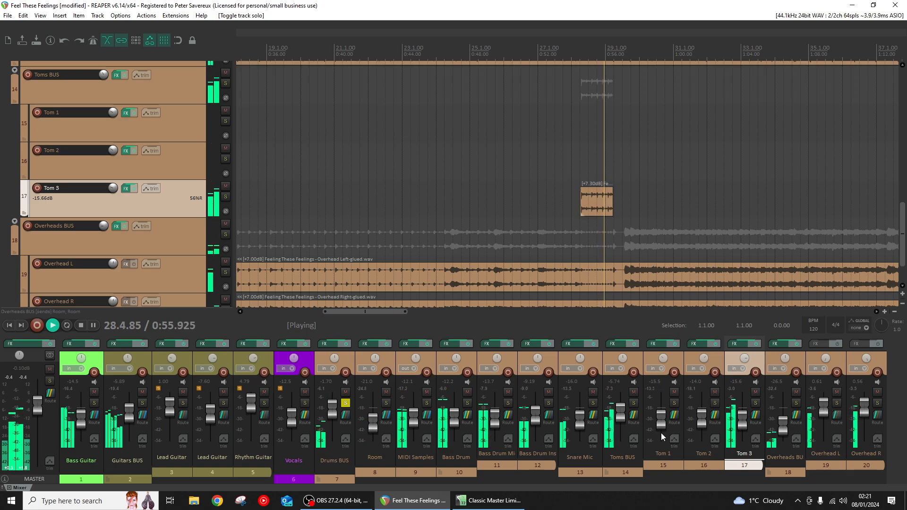
scroll(458, 254, "down", 6)
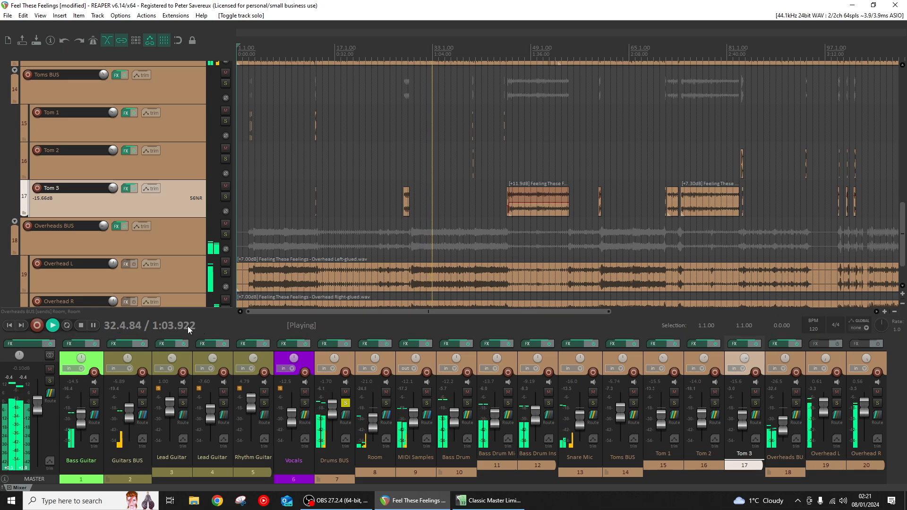
left_click(81, 327)
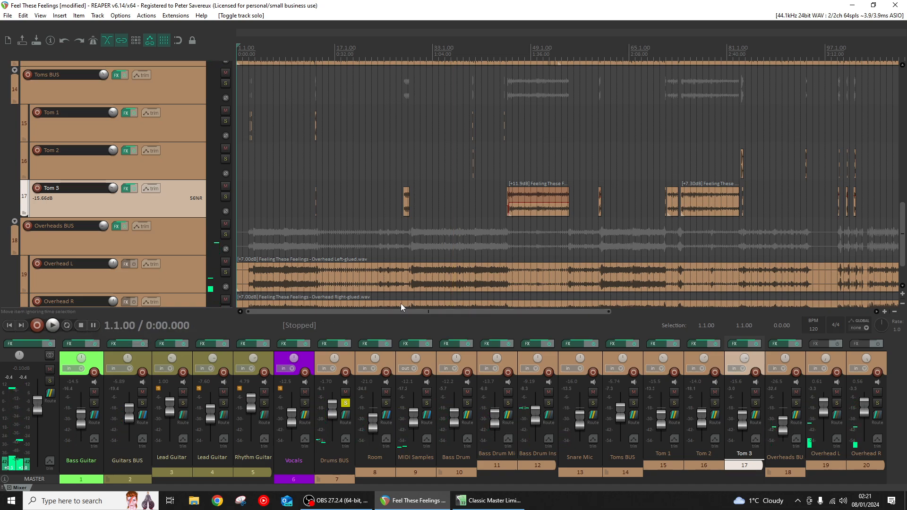
scroll(439, 219, "up", 1)
scroll(532, 229, "up", 2)
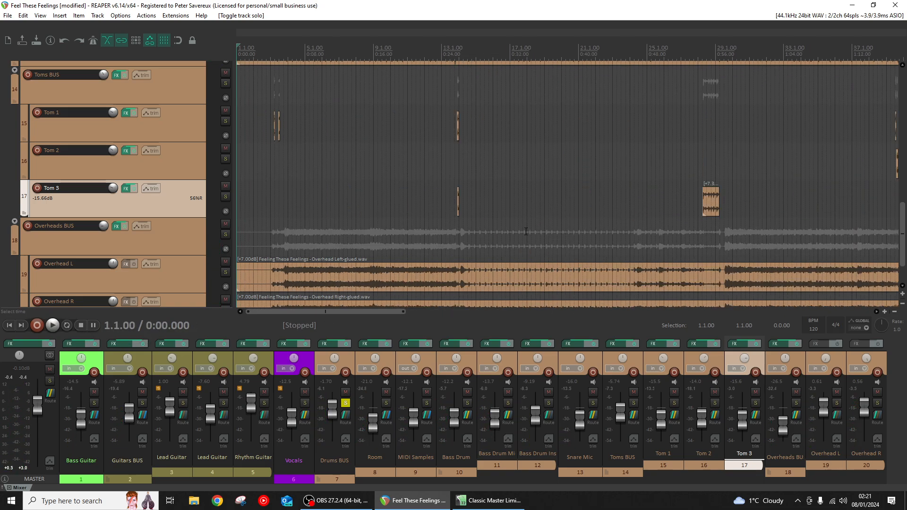
scroll(532, 228, "down", 2)
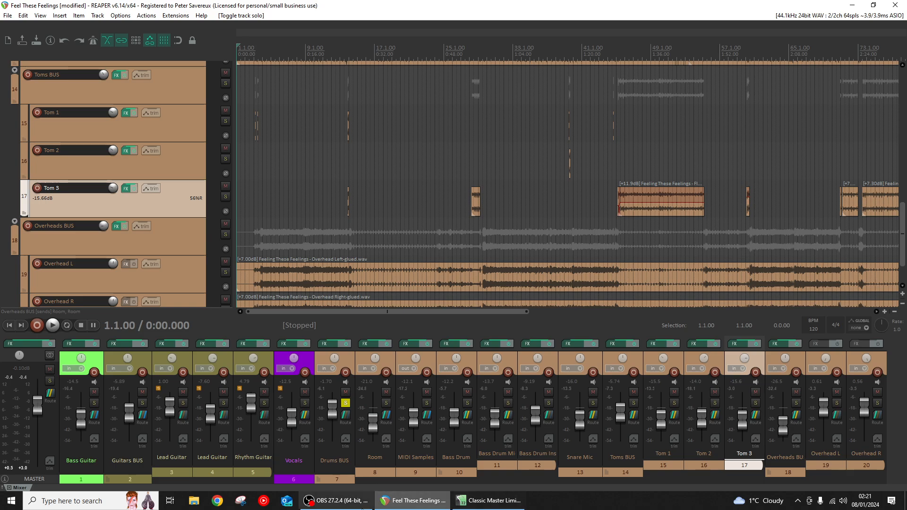
left_click(336, 501)
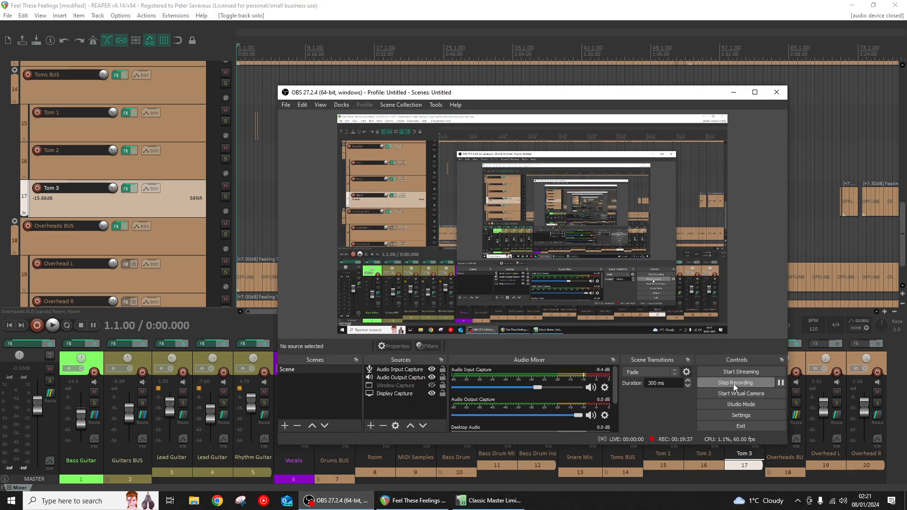